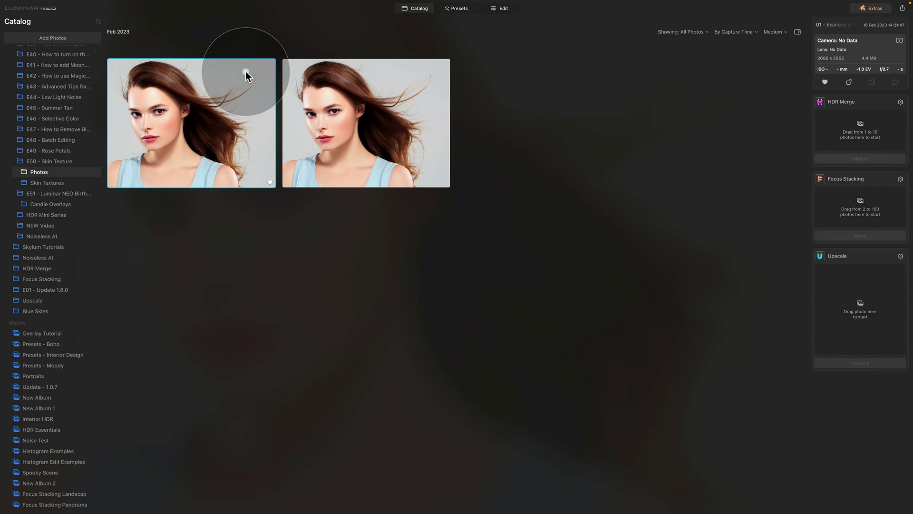
Step: Open the selected first portrait from the Catalog in the Edit module
{"action": "left_click", "coordinate": [505, 9]}
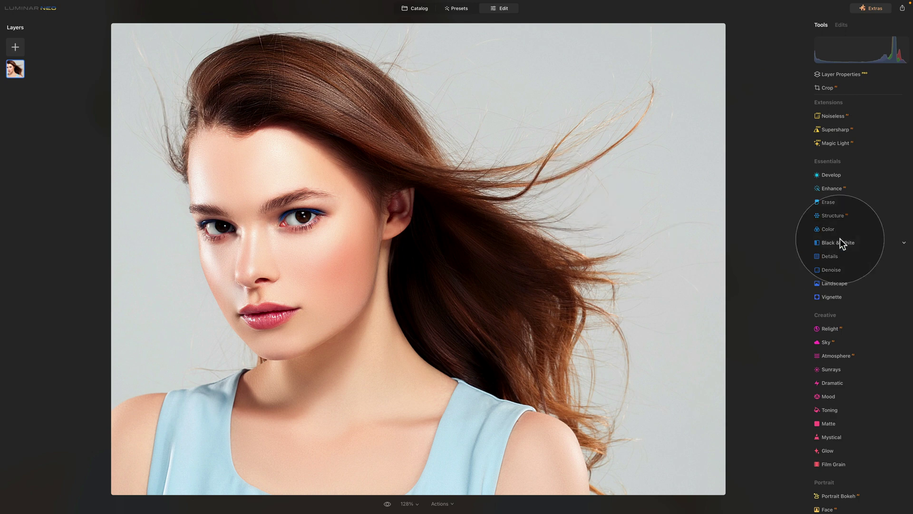
{"action": "left_click", "coordinate": [834, 270]}
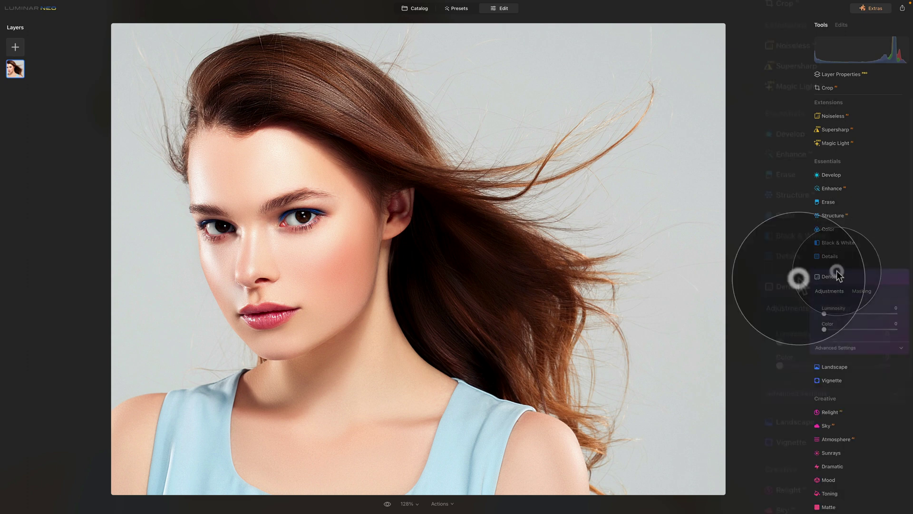
{"action": "left_click_drag", "start_coordinate": [779, 341], "coordinate": [880, 338]}
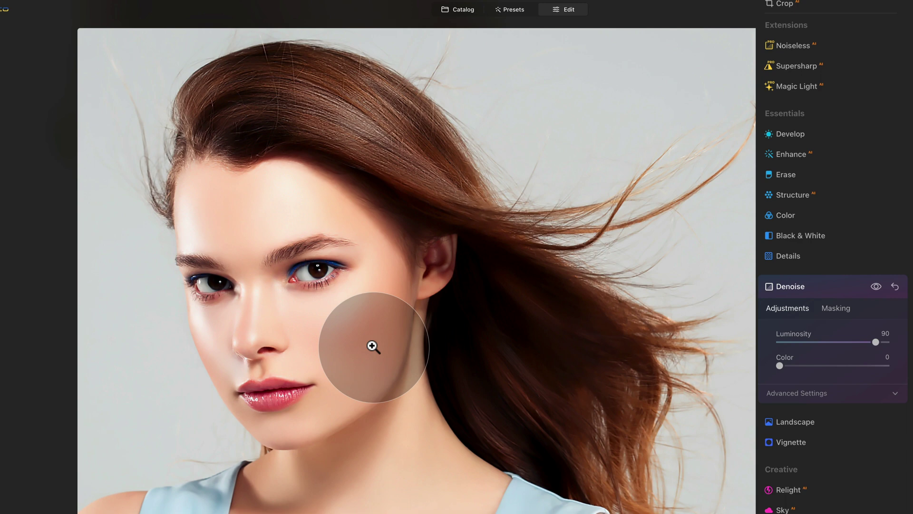
{"action": "left_click", "coordinate": [876, 286]}
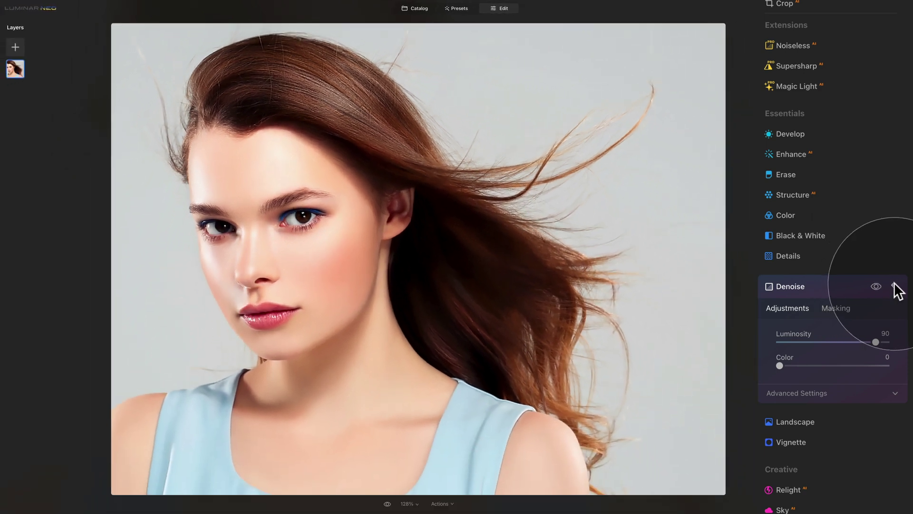
{"action": "left_click", "coordinate": [895, 286]}
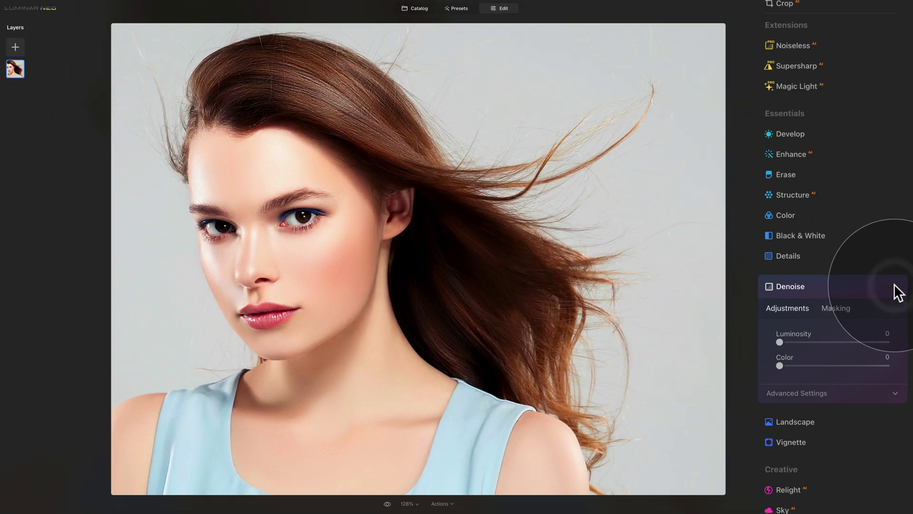
{"action": "left_click", "coordinate": [849, 287]}
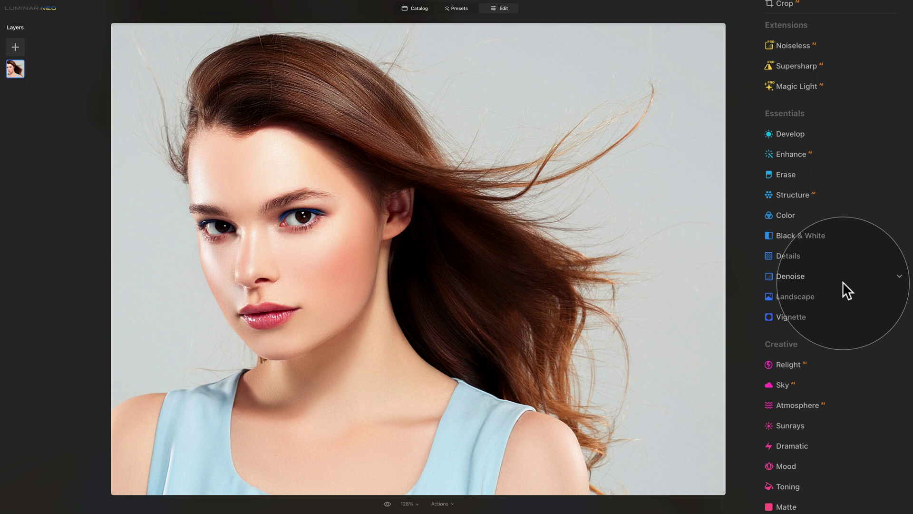
{"action": "scroll", "coordinate": [843, 282], "scroll_direction": "down", "scroll_amount": 4}
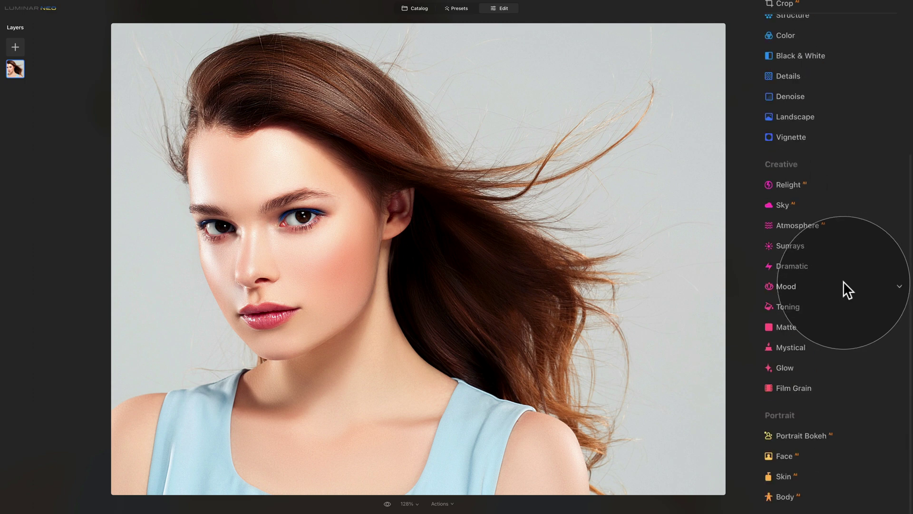
{"action": "left_click", "coordinate": [797, 476]}
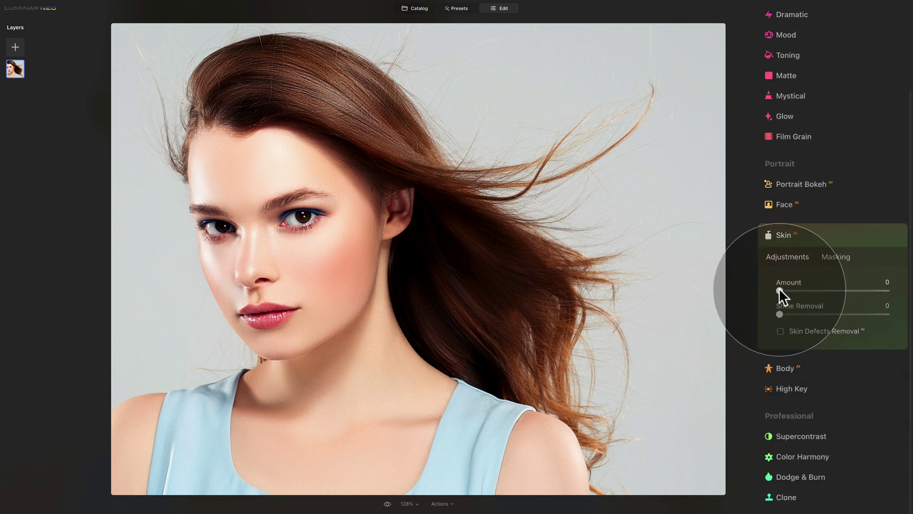
{"action": "left_click_drag", "start_coordinate": [779, 289], "coordinate": [896, 294]}
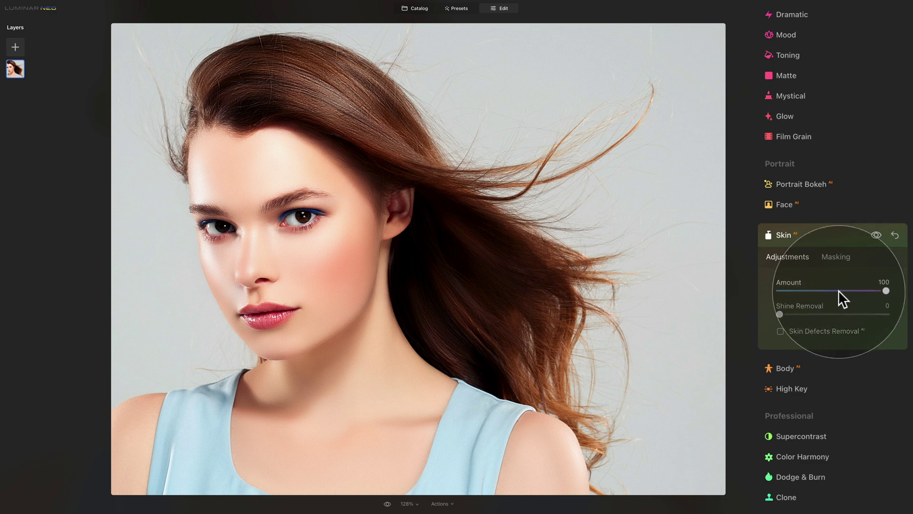
{"action": "left_click", "coordinate": [795, 290]}
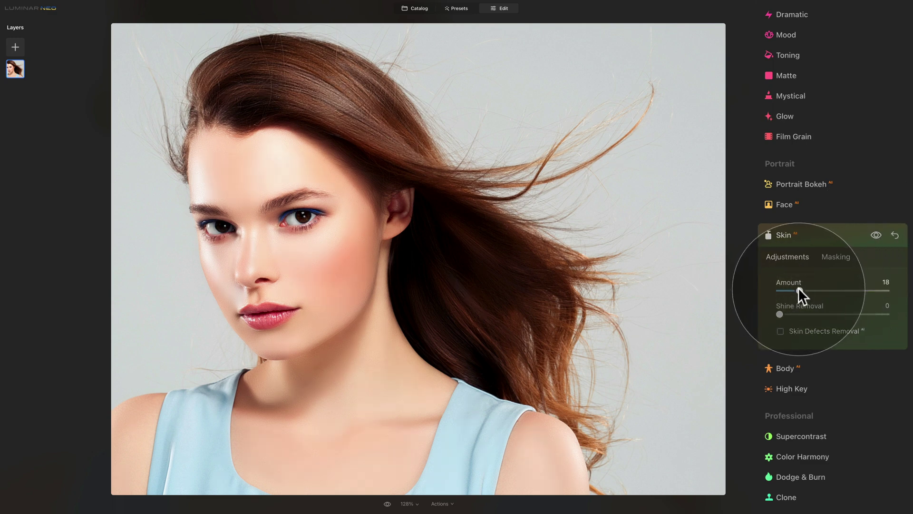
{"action": "left_click", "coordinate": [799, 288]}
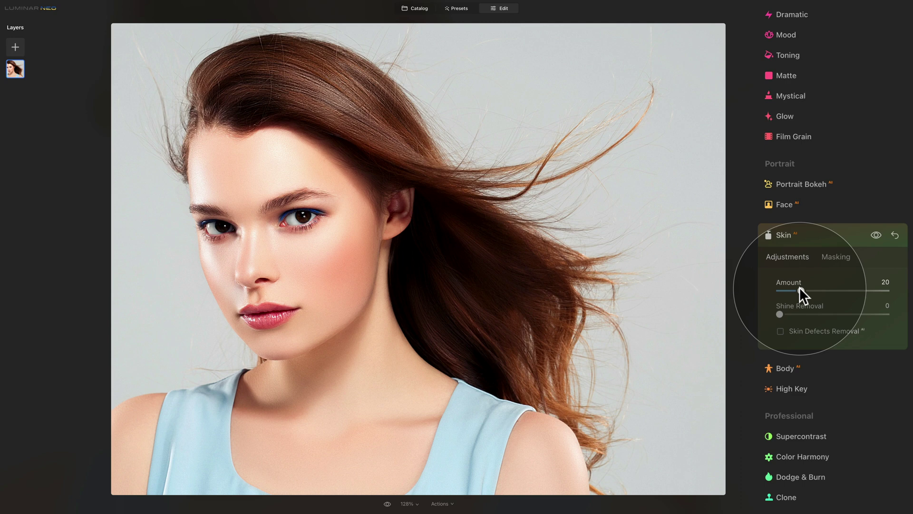
{"action": "left_click", "coordinate": [895, 235]}
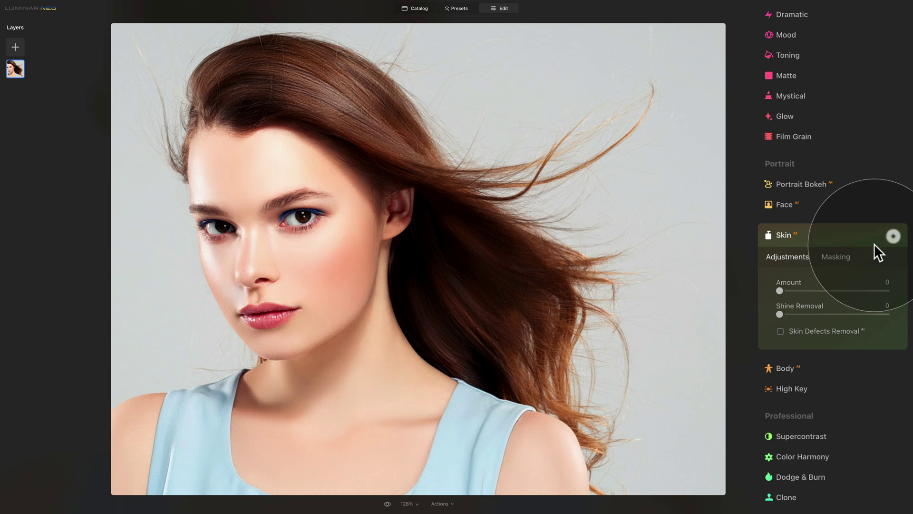
Step: Collapse the Skin settings, then select 02 - Edit.jpeg in the Catalog and open it for editing
{"action": "left_click", "coordinate": [836, 237]}
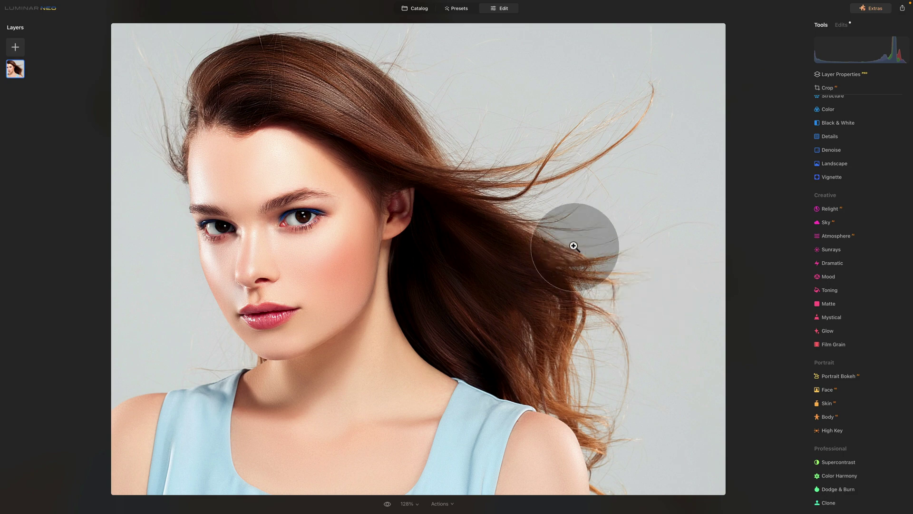
{"action": "left_click", "coordinate": [419, 9]}
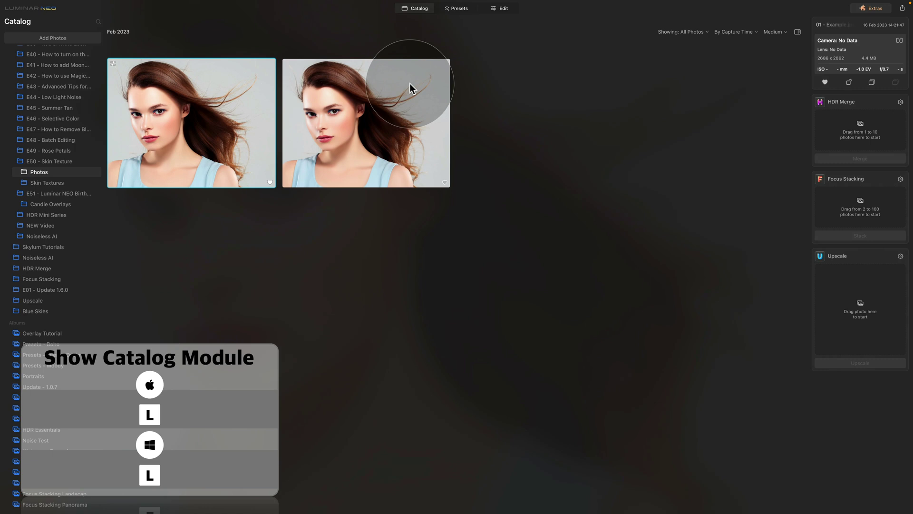
{"action": "left_click", "coordinate": [410, 83]}
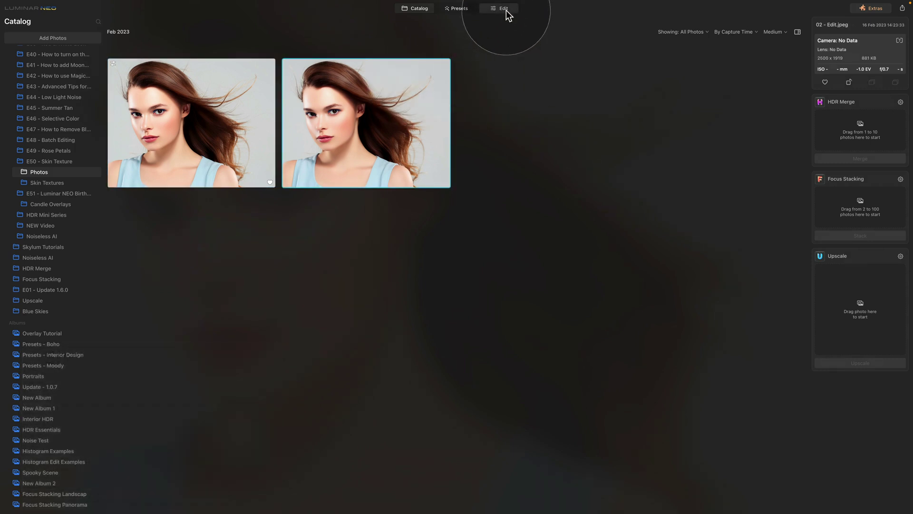
{"action": "left_click", "coordinate": [506, 10]}
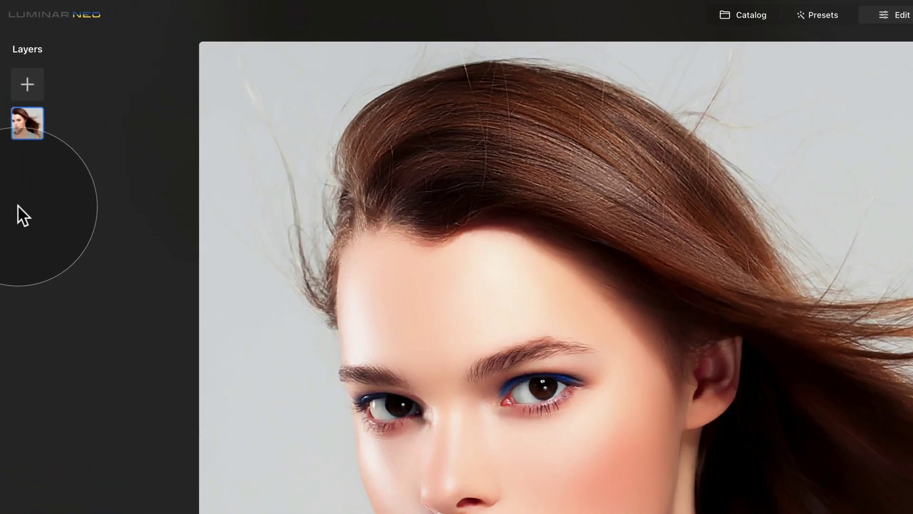
Step: Load Skin Texture - Hard.jpg from the Skin Textures folder as a new image layer
{"action": "left_click", "coordinate": [27, 85]}
{"action": "left_click", "coordinate": [64, 65]}
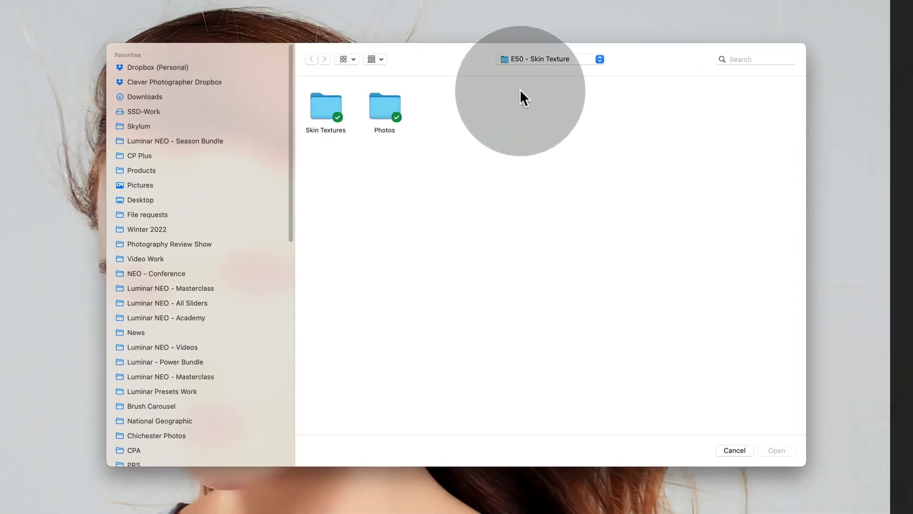
{"action": "double_click", "coordinate": [333, 111]}
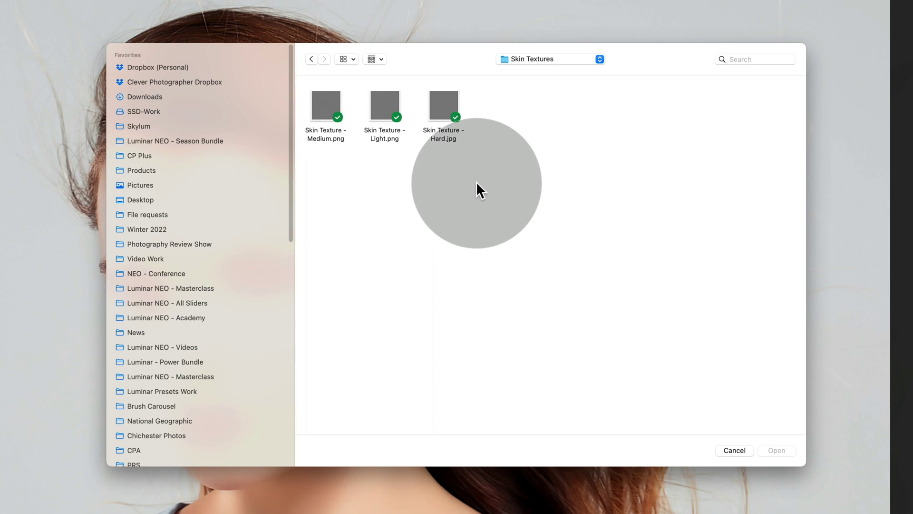
{"action": "left_click_drag", "start_coordinate": [477, 185], "coordinate": [326, 108]}
{"action": "left_click", "coordinate": [326, 107]}
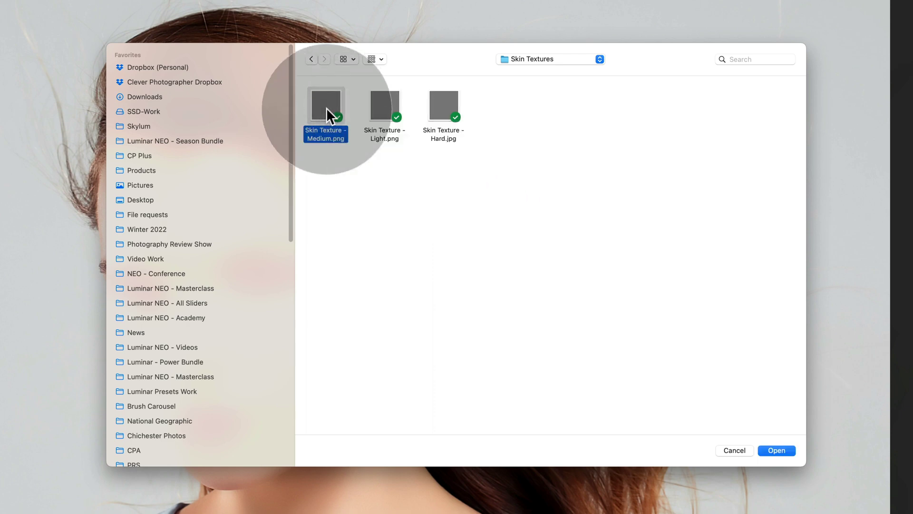
{"action": "left_click", "coordinate": [364, 155]}
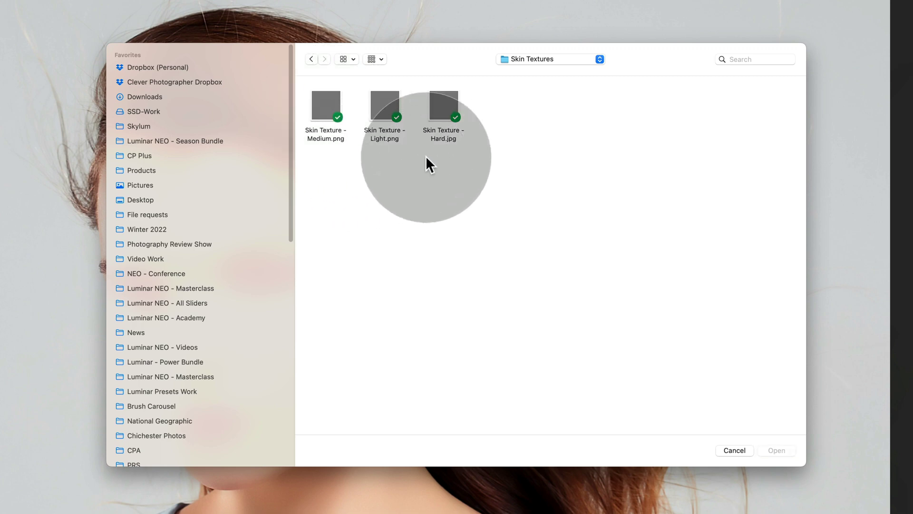
{"action": "left_click", "coordinate": [442, 97]}
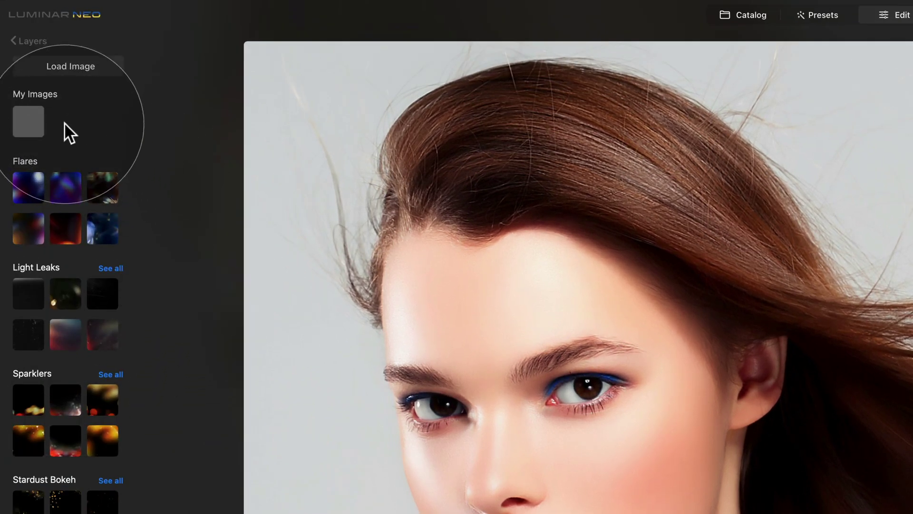
Step: Add the texture layer at 100 opacity and blend it with Soft Light after trying Overlay
{"action": "left_click", "coordinate": [30, 118]}
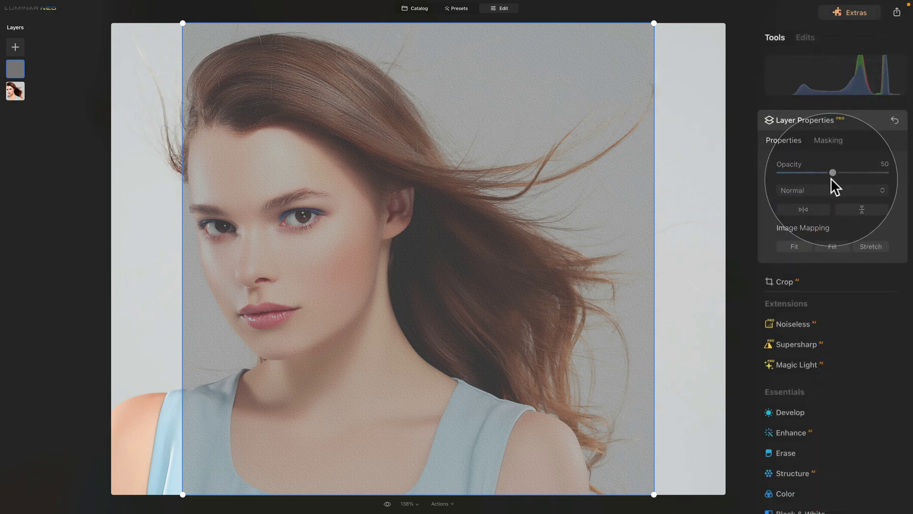
{"action": "left_click_drag", "start_coordinate": [832, 172], "coordinate": [886, 172]}
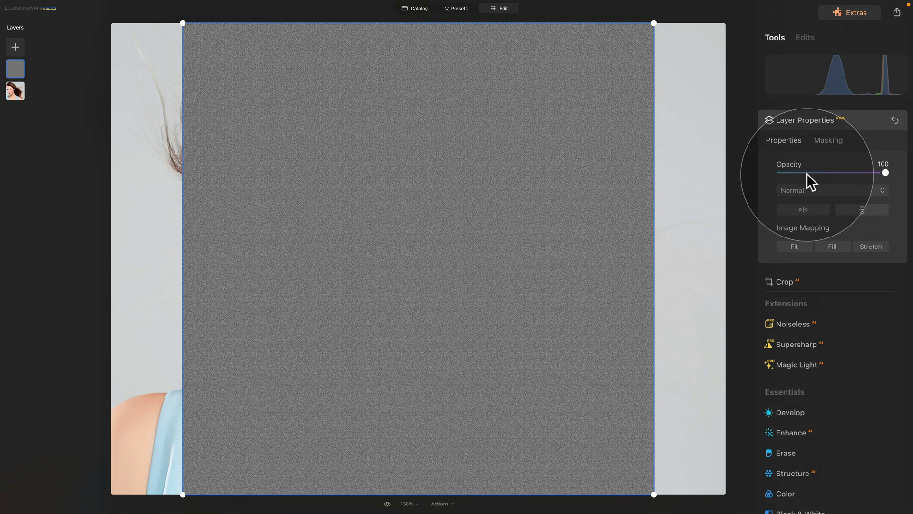
{"action": "left_click", "coordinate": [823, 188]}
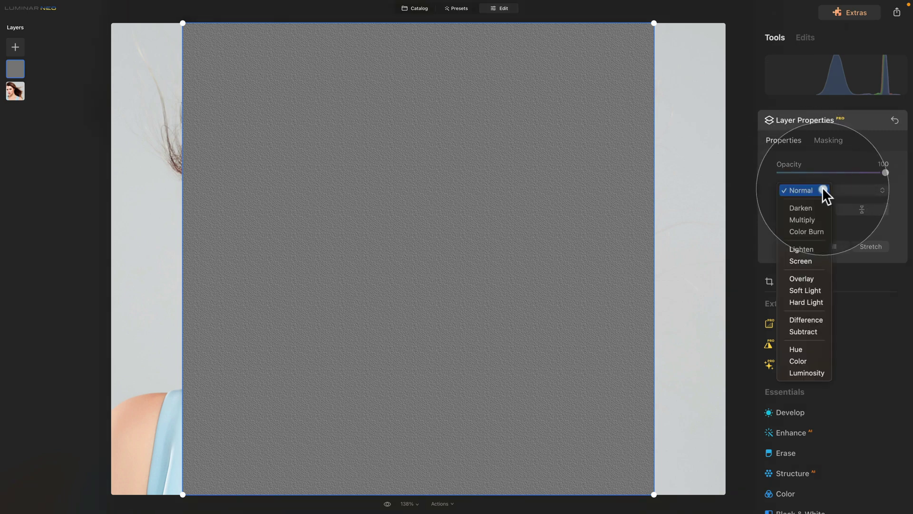
{"action": "left_click", "coordinate": [815, 275]}
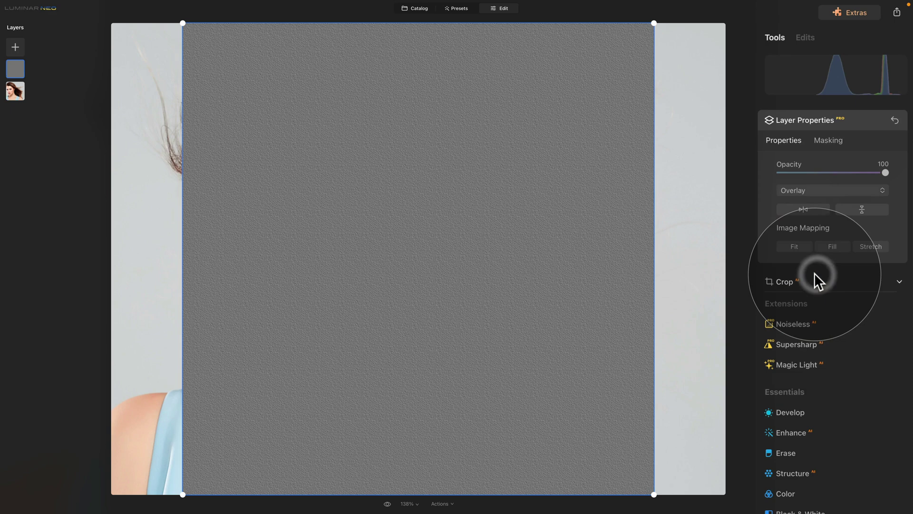
{"action": "left_click", "coordinate": [821, 190]}
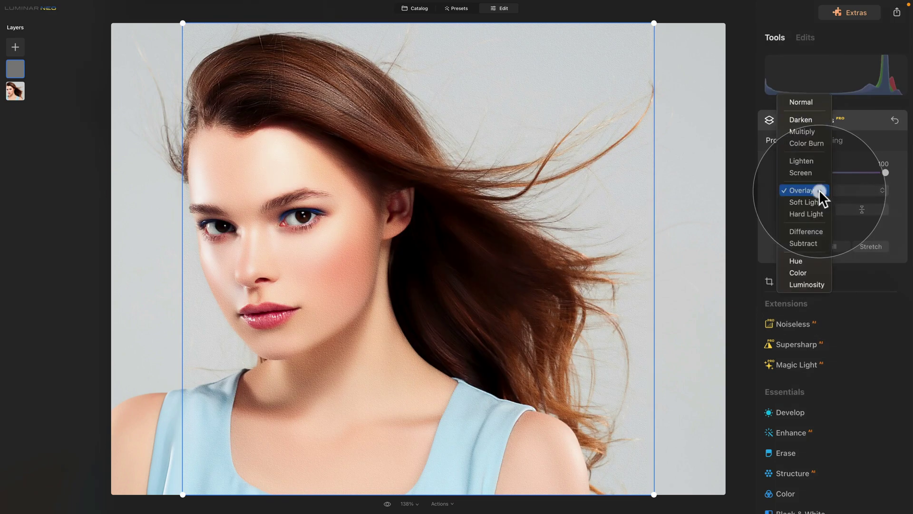
{"action": "left_click", "coordinate": [813, 202]}
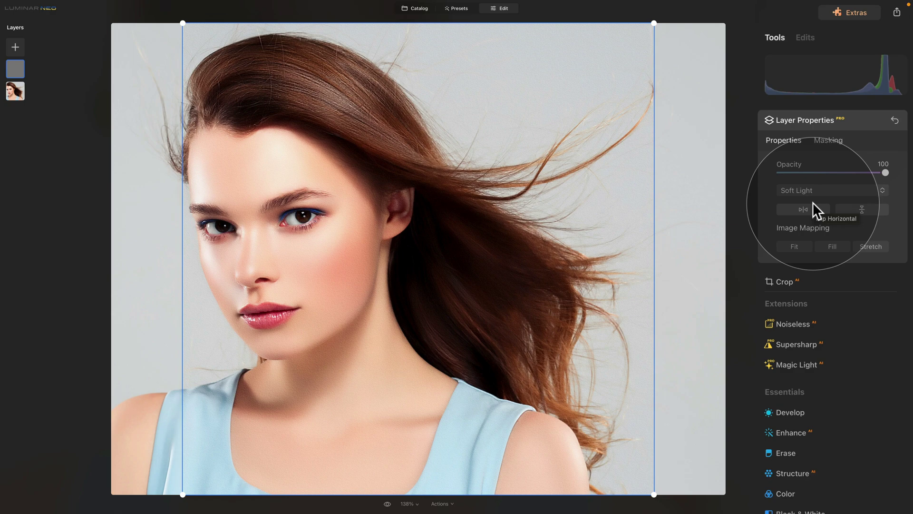
Step: Move the texture layer left and down, then stretch its right and top edges over the photo
{"action": "left_click", "coordinate": [476, 154]}
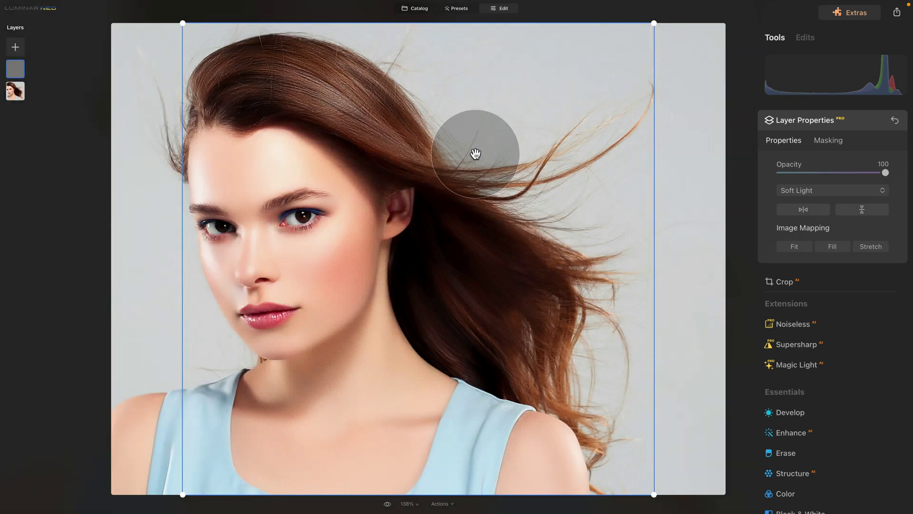
{"action": "left_click_drag", "start_coordinate": [475, 153], "coordinate": [387, 174]}
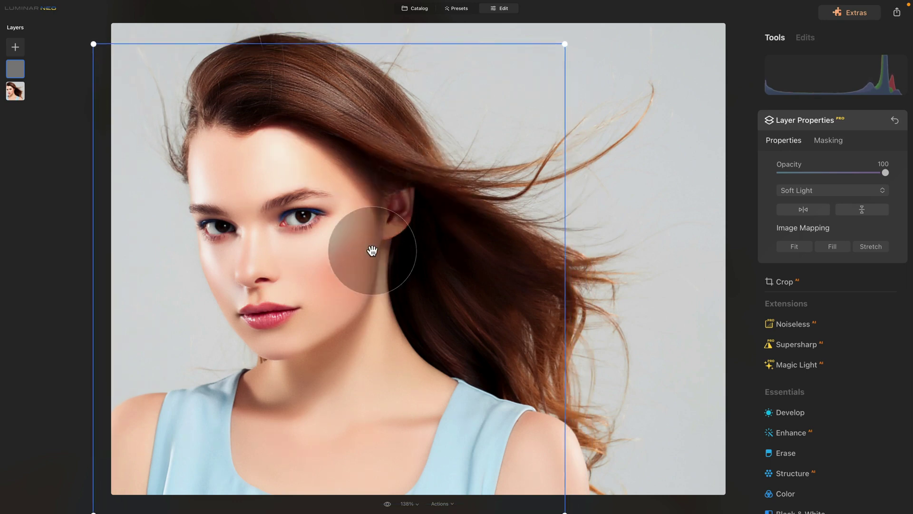
{"action": "left_click_drag", "start_coordinate": [291, 275], "coordinate": [318, 275]}
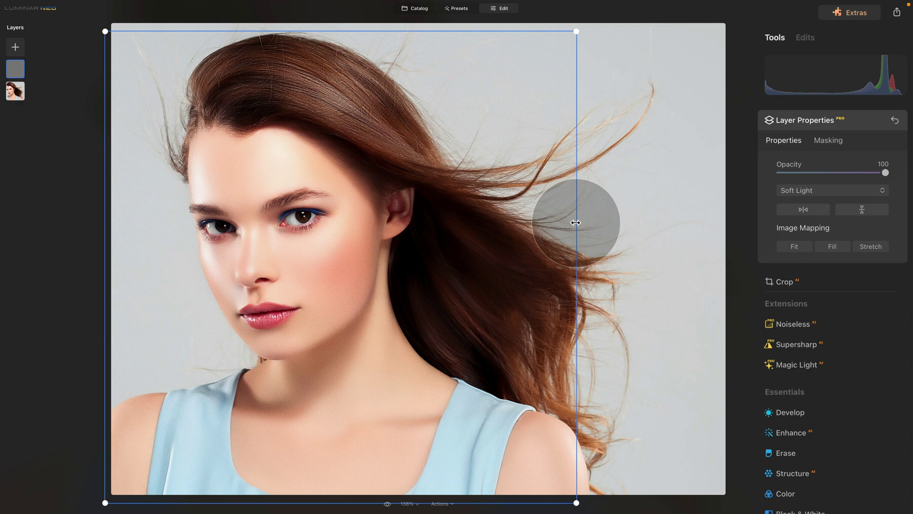
{"action": "left_click_drag", "start_coordinate": [575, 220], "coordinate": [593, 222]}
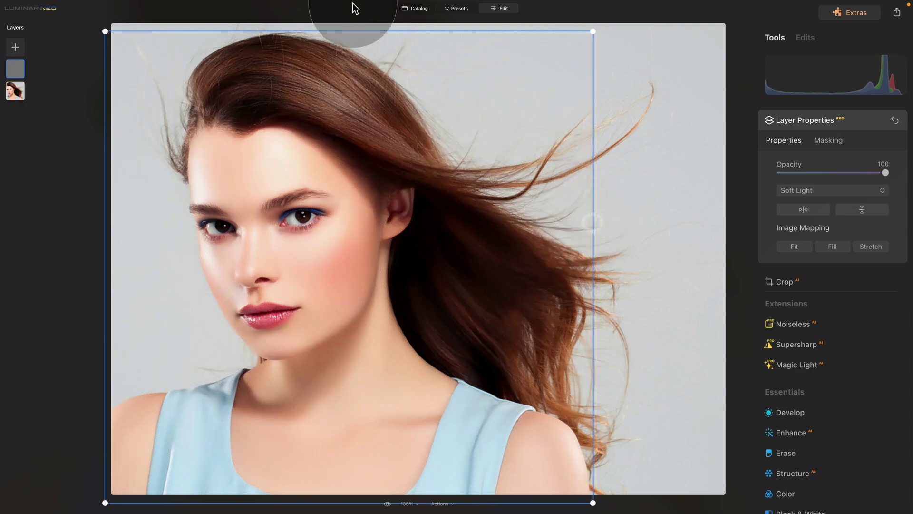
{"action": "left_click_drag", "start_coordinate": [342, 31], "coordinate": [343, 39]}
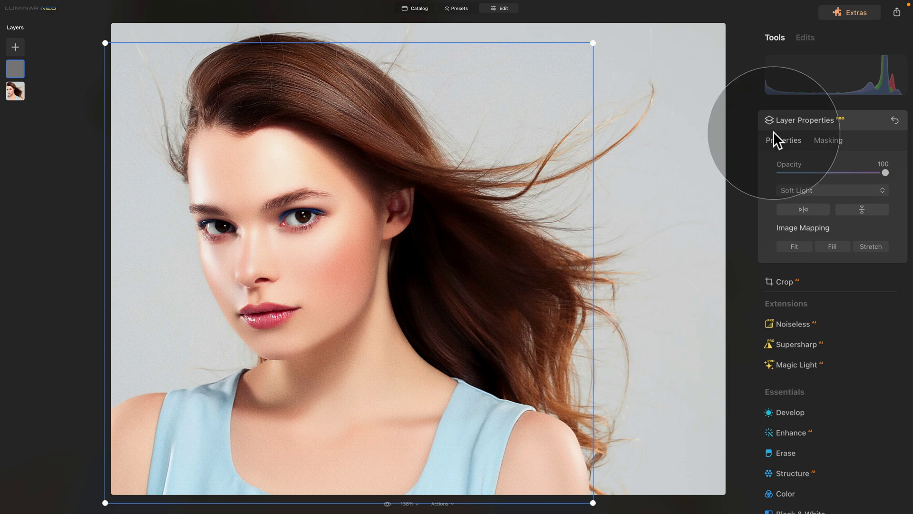
Step: Set up a Paint mask brush at Size 98, Softness 100, Strength 40, and zoom to the eyes
{"action": "left_click", "coordinate": [835, 141]}
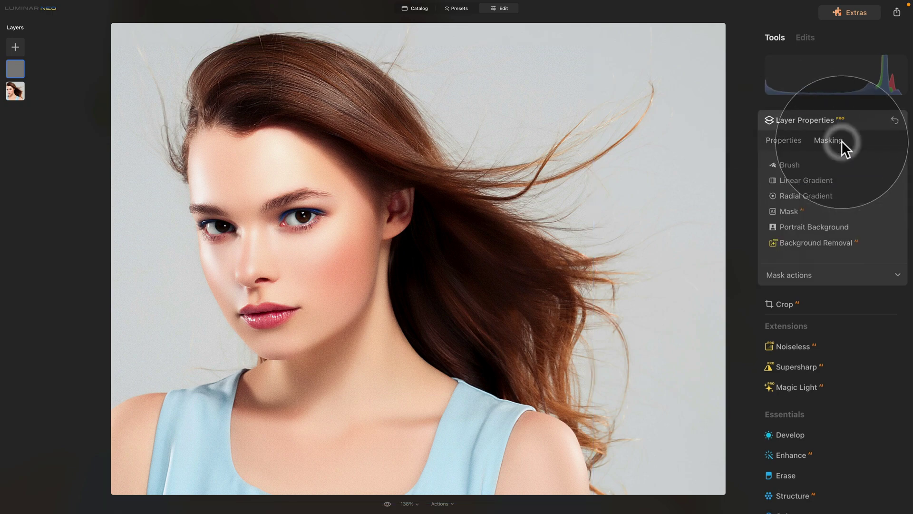
{"action": "left_click", "coordinate": [789, 164]}
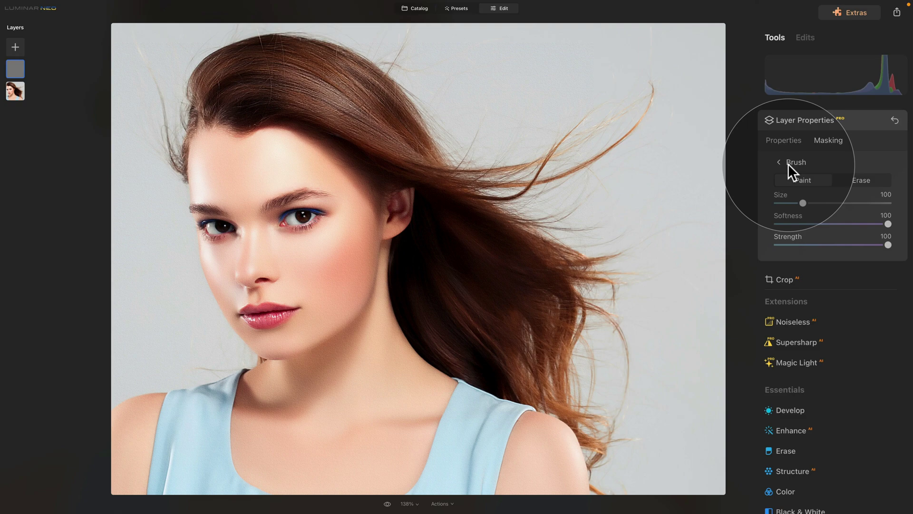
{"action": "left_click", "coordinate": [798, 180]}
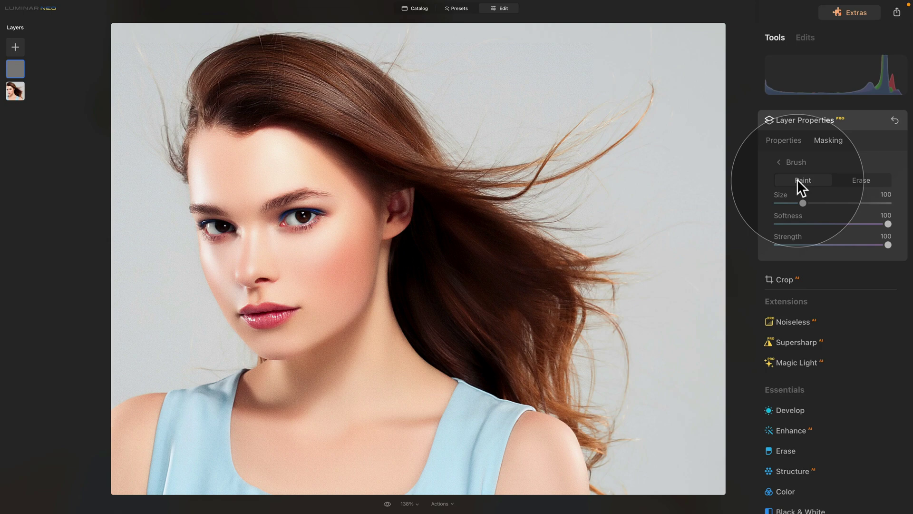
{"action": "left_click", "coordinate": [801, 202]}
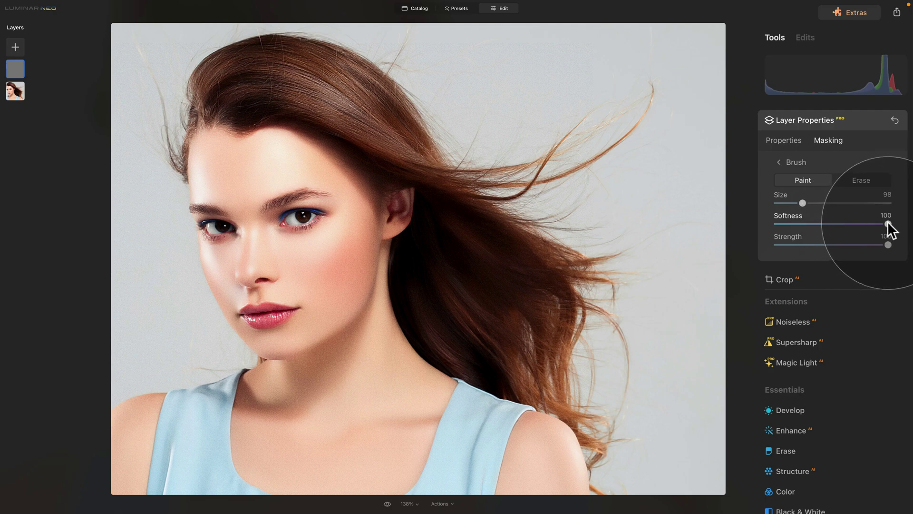
{"action": "left_click", "coordinate": [814, 245]}
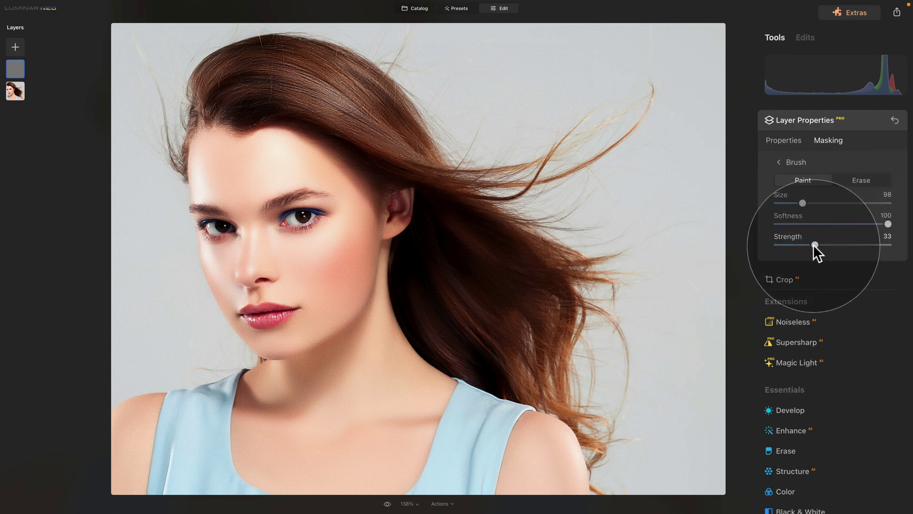
{"action": "left_click_drag", "start_coordinate": [814, 244], "coordinate": [822, 245]}
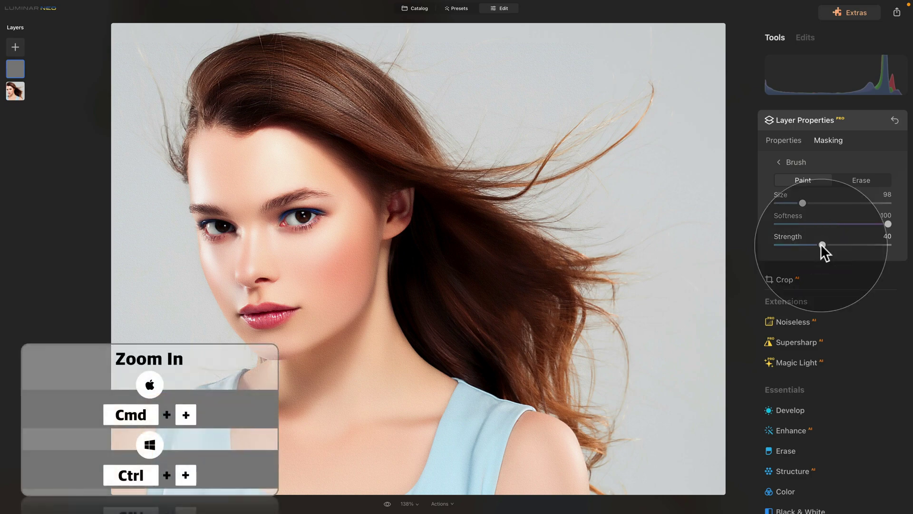
{"action": "key", "text": "super+equal"}
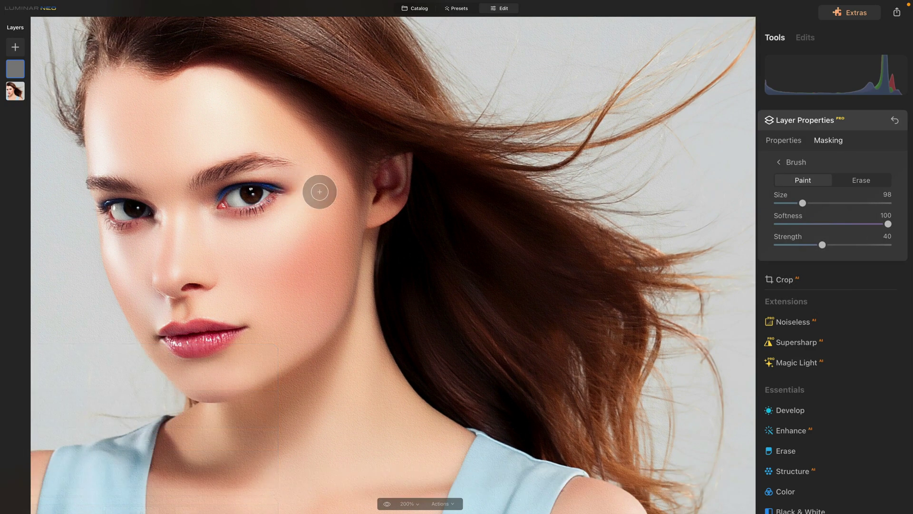
{"action": "key", "text": "space"}
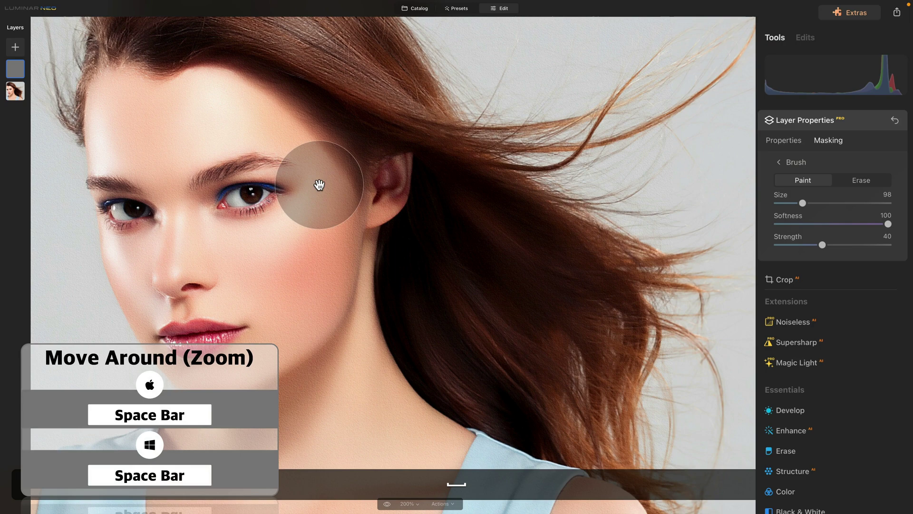
{"action": "left_click_drag", "start_coordinate": [315, 184], "coordinate": [456, 236]}
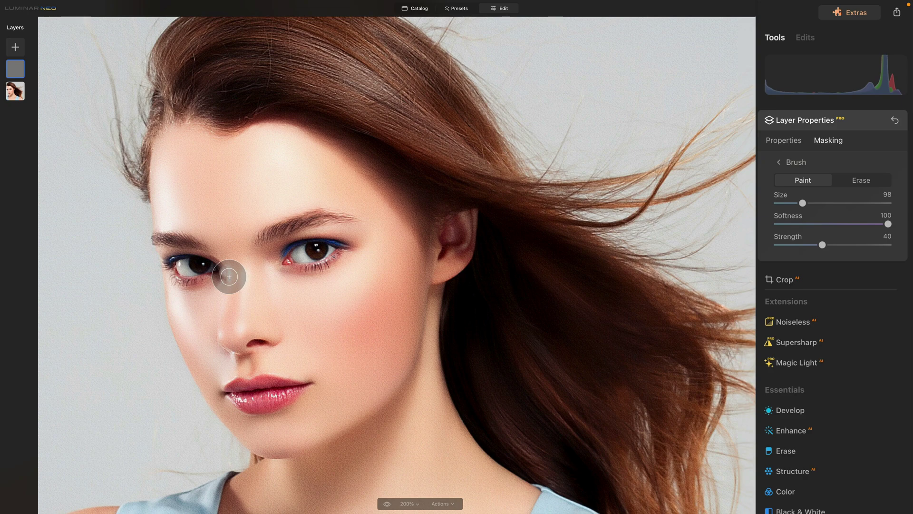
Step: Paint the texture mask on the upper forehead at brush size 218, then down the nose bridge
{"action": "key", "text": "bracketleft"}
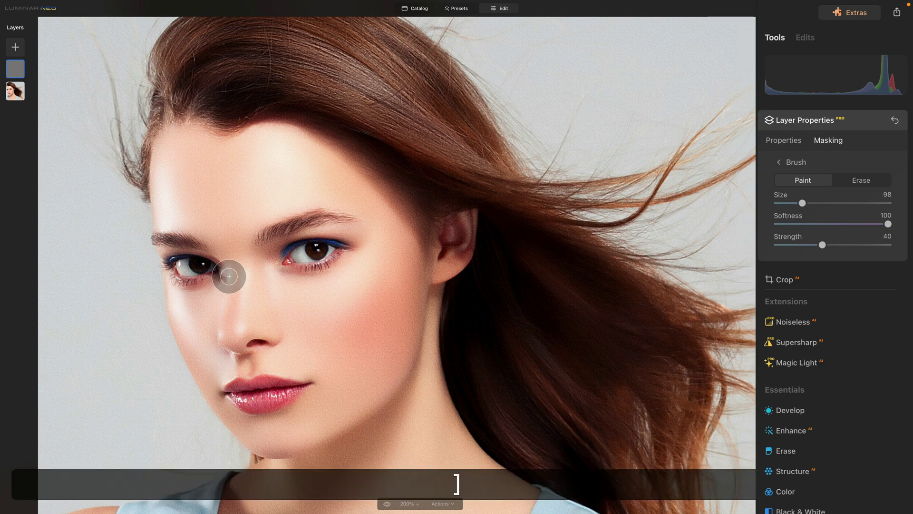
{"action": "key", "text": "bracketright"}
{"action": "key", "text": "bracketright"}
{"action": "key", "text": "bracketright"}
{"action": "key", "text": "bracketright"}
{"action": "key", "text": "bracketright"}
{"action": "key", "text": "bracketleft"}
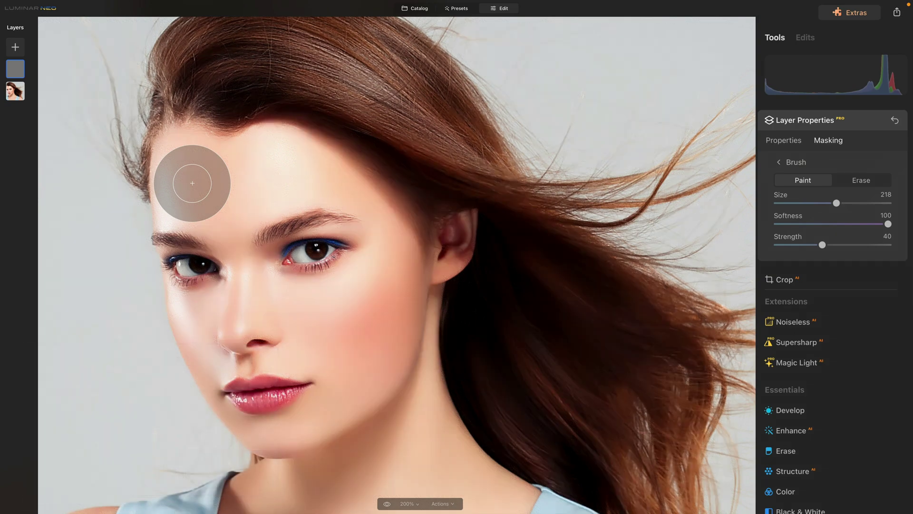
{"action": "mouse_move", "coordinate": [193, 183]}
{"action": "left_mouse_down"}
{"action": "mouse_move", "coordinate": [184, 177]}
{"action": "mouse_move", "coordinate": [195, 193]}
{"action": "mouse_move", "coordinate": [183, 173]}
{"action": "mouse_move", "coordinate": [194, 197]}
{"action": "mouse_move", "coordinate": [197, 185]}
{"action": "mouse_move", "coordinate": [267, 159]}
{"action": "mouse_move", "coordinate": [340, 177]}
{"action": "mouse_move", "coordinate": [267, 163]}
{"action": "mouse_move", "coordinate": [206, 191]}
{"action": "mouse_move", "coordinate": [229, 191]}
{"action": "mouse_move", "coordinate": [253, 159]}
{"action": "mouse_move", "coordinate": [240, 167]}
{"action": "mouse_move", "coordinate": [251, 173]}
{"action": "left_mouse_up"}
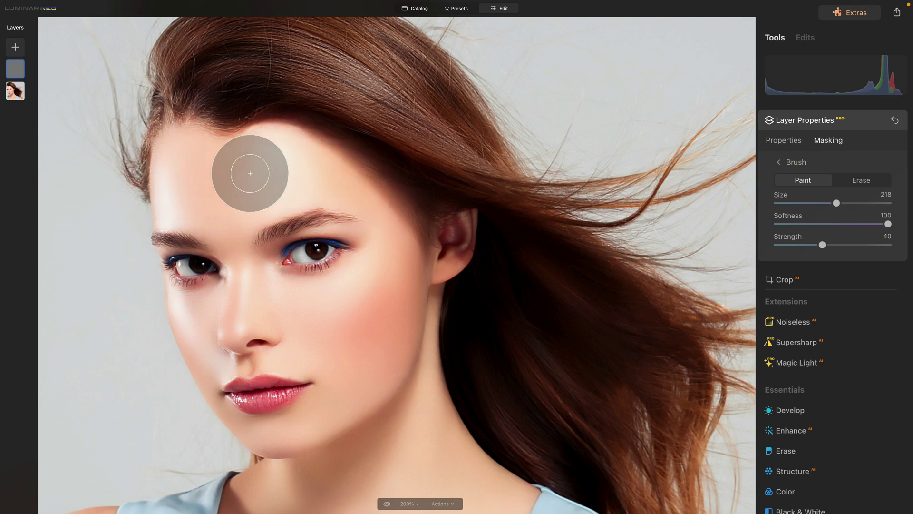
{"action": "key", "text": "bracketright"}
{"action": "key", "text": "bracketleft"}
{"action": "key", "text": "bracketleft"}
{"action": "key", "text": "bracketleft"}
{"action": "key", "text": "bracketleft"}
{"action": "key", "text": "bracketleft"}
{"action": "key", "text": "bracketleft"}
{"action": "key", "text": "bracketleft"}
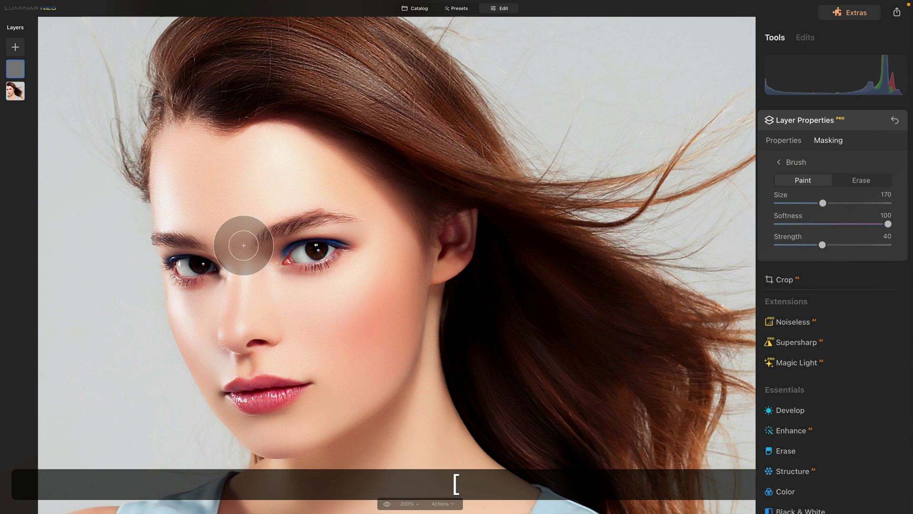
{"action": "key", "text": "bracketleft"}
{"action": "key", "text": "bracketleft"}
{"action": "mouse_move", "coordinate": [222, 238]}
{"action": "left_mouse_down"}
{"action": "mouse_move", "coordinate": [235, 289]}
{"action": "mouse_move", "coordinate": [230, 326]}
{"action": "mouse_move", "coordinate": [256, 325]}
{"action": "mouse_move", "coordinate": [263, 293]}
{"action": "mouse_move", "coordinate": [233, 275]}
{"action": "mouse_move", "coordinate": [312, 304]}
{"action": "mouse_move", "coordinate": [368, 273]}
{"action": "mouse_move", "coordinate": [369, 288]}
{"action": "mouse_move", "coordinate": [379, 227]}
{"action": "mouse_move", "coordinate": [401, 304]}
{"action": "mouse_move", "coordinate": [359, 378]}
{"action": "mouse_move", "coordinate": [332, 346]}
{"action": "mouse_move", "coordinate": [300, 351]}
{"action": "mouse_move", "coordinate": [361, 411]}
{"action": "mouse_move", "coordinate": [297, 420]}
{"action": "mouse_move", "coordinate": [387, 371]}
{"action": "mouse_move", "coordinate": [334, 322]}
{"action": "mouse_move", "coordinate": [281, 363]}
{"action": "mouse_move", "coordinate": [230, 363]}
{"action": "mouse_move", "coordinate": [204, 315]}
{"action": "mouse_move", "coordinate": [190, 328]}
{"action": "left_mouse_up"}
Step: Paint the mask over the chin, forehead, jaw and cheek with a size 122 brush
{"action": "key", "text": "bracketleft"}
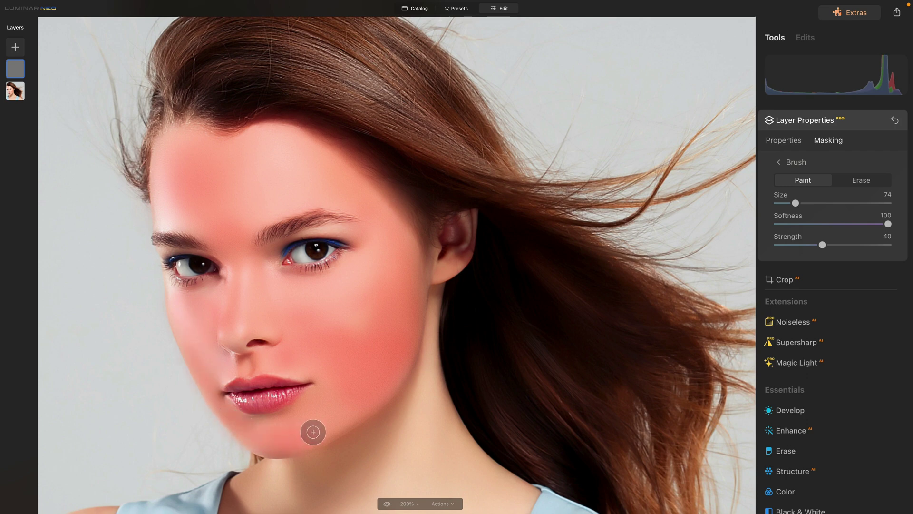
{"action": "left_click_drag", "start_coordinate": [313, 432], "coordinate": [316, 423]}
{"action": "key", "text": "bracketright"}
{"action": "key", "text": "bracketright"}
{"action": "mouse_move", "coordinate": [273, 150]}
{"action": "left_mouse_down"}
{"action": "mouse_move", "coordinate": [204, 157]}
{"action": "mouse_move", "coordinate": [289, 149]}
{"action": "mouse_move", "coordinate": [309, 162]}
{"action": "left_mouse_up"}
{"action": "mouse_move", "coordinate": [237, 211]}
{"action": "left_mouse_down"}
{"action": "mouse_move", "coordinate": [284, 194]}
{"action": "mouse_move", "coordinate": [388, 419]}
{"action": "left_mouse_up"}
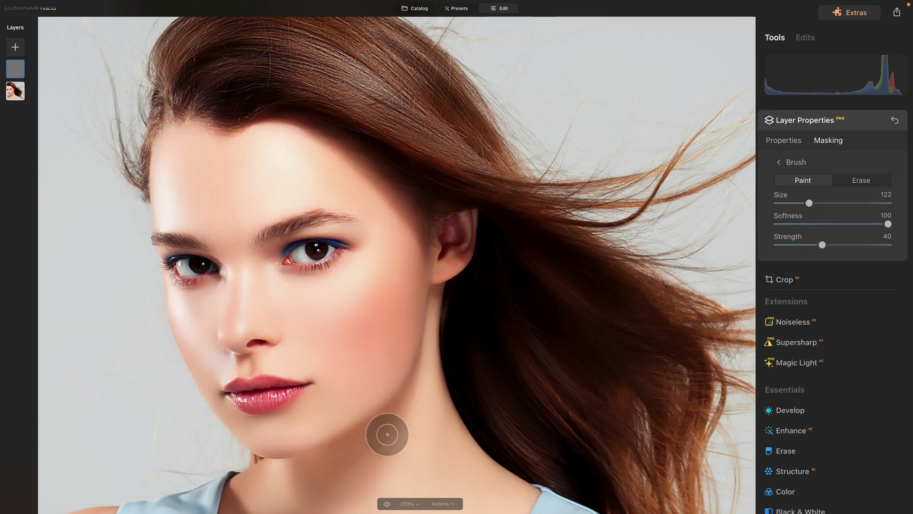
{"action": "mouse_move", "coordinate": [389, 297]}
{"action": "left_mouse_down"}
{"action": "mouse_move", "coordinate": [338, 330]}
{"action": "mouse_move", "coordinate": [401, 291]}
{"action": "mouse_move", "coordinate": [377, 335]}
{"action": "left_mouse_up"}
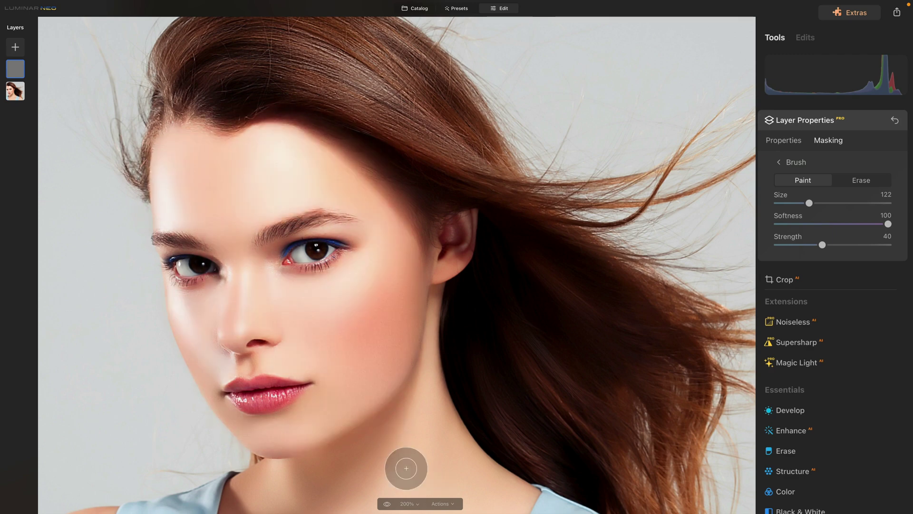
Step: Paint the nose with a size 50 brush and the cheek beside it at size 98
{"action": "key", "text": "bracketleft"}
{"action": "key", "text": "bracketleft"}
{"action": "key", "text": "bracketleft"}
{"action": "key", "text": "bracketleft"}
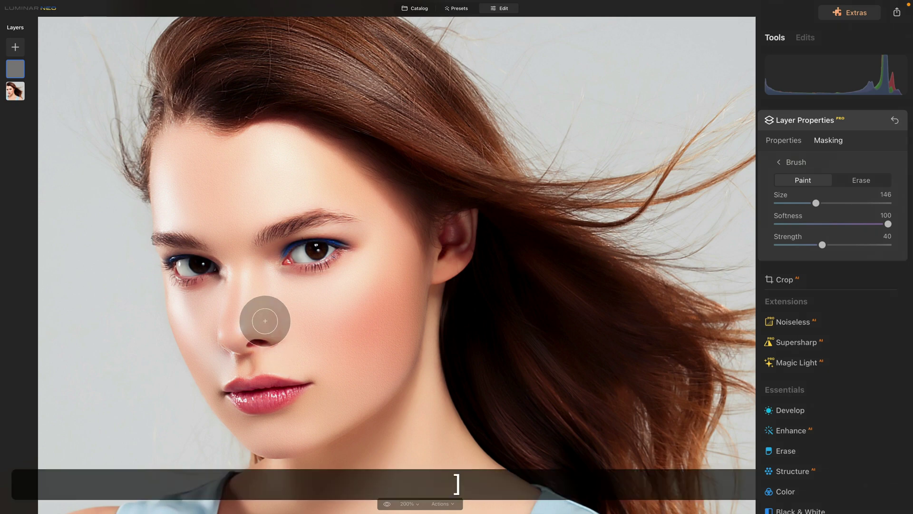
{"action": "key", "text": "bracketleft"}
{"action": "key", "text": "bracketleft"}
{"action": "mouse_move", "coordinate": [236, 266]}
{"action": "left_mouse_down"}
{"action": "mouse_move", "coordinate": [233, 330]}
{"action": "mouse_move", "coordinate": [237, 269]}
{"action": "left_mouse_up"}
{"action": "key", "text": "bracketright"}
{"action": "key", "text": "bracketright"}
{"action": "key", "text": "bracketright"}
{"action": "key", "text": "bracketright"}
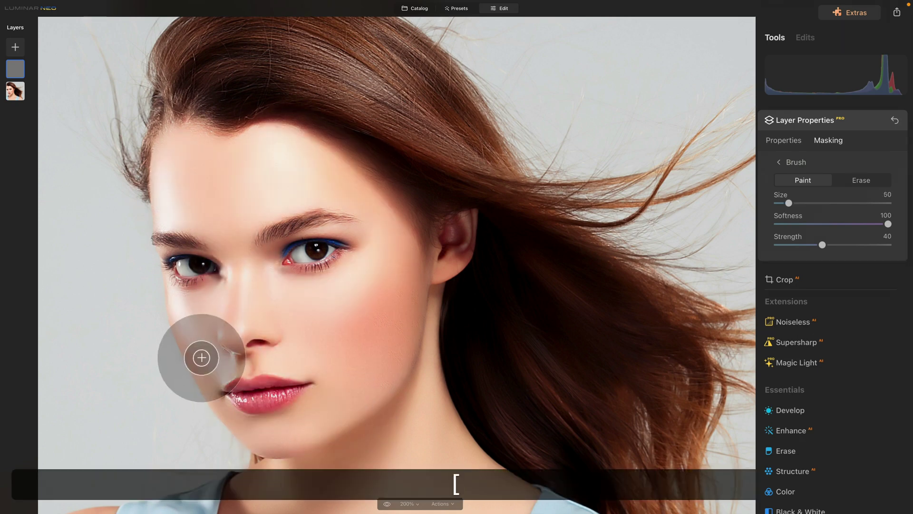
{"action": "mouse_move", "coordinate": [190, 328]}
{"action": "left_mouse_down"}
{"action": "mouse_move", "coordinate": [205, 364]}
{"action": "mouse_move", "coordinate": [190, 322]}
{"action": "left_mouse_up"}
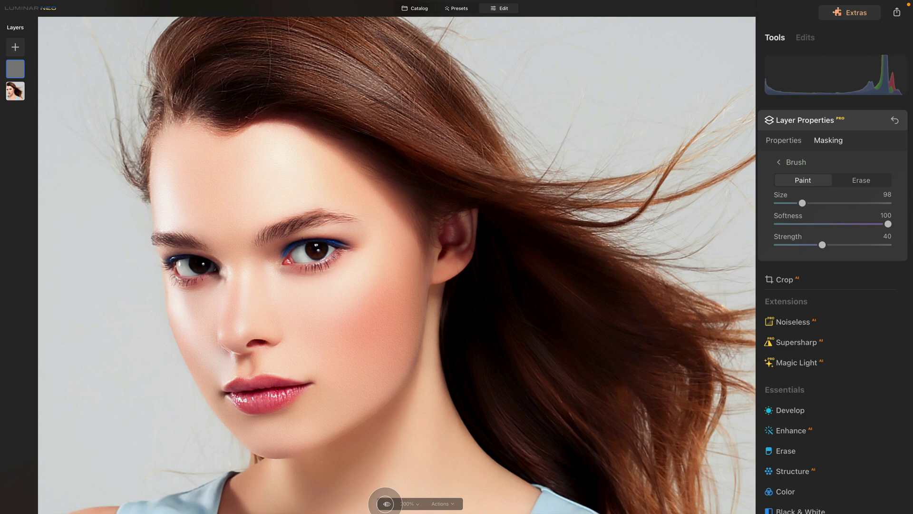
Step: Paint the texture mask down the neck to the collarbone with a size 170 brush
{"action": "left_click_drag", "start_coordinate": [381, 301], "coordinate": [371, 153]}
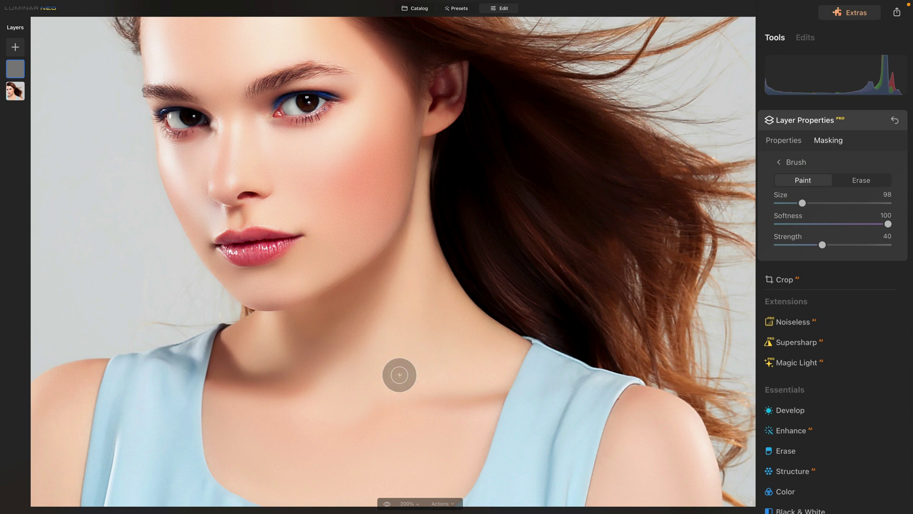
{"action": "key", "text": "bracketright"}
{"action": "key", "text": "bracketright"}
{"action": "key", "text": "bracketright"}
{"action": "key", "text": "bracketright"}
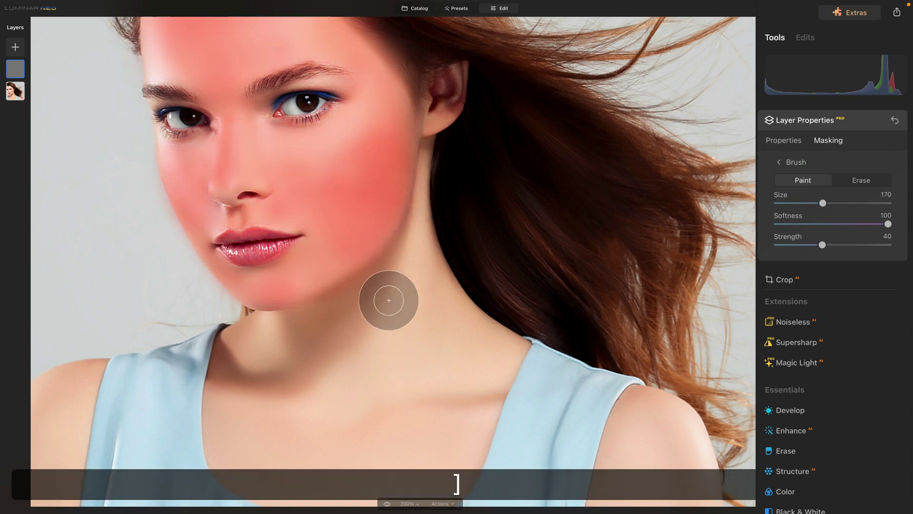
{"action": "mouse_move", "coordinate": [388, 300]}
{"action": "left_mouse_down"}
{"action": "mouse_move", "coordinate": [316, 336]}
{"action": "mouse_move", "coordinate": [230, 408]}
{"action": "mouse_move", "coordinate": [237, 445]}
{"action": "mouse_move", "coordinate": [258, 416]}
{"action": "mouse_move", "coordinate": [293, 469]}
{"action": "mouse_move", "coordinate": [359, 391]}
{"action": "mouse_move", "coordinate": [447, 381]}
{"action": "mouse_move", "coordinate": [462, 439]}
{"action": "mouse_move", "coordinate": [491, 341]}
{"action": "mouse_move", "coordinate": [418, 163]}
{"action": "mouse_move", "coordinate": [447, 377]}
{"action": "mouse_move", "coordinate": [287, 421]}
{"action": "mouse_move", "coordinate": [387, 398]}
{"action": "left_mouse_up"}
Step: Paint the mask over both shoulders at brush size 74, then touch up the neck at 98
{"action": "key", "text": "space"}
{"action": "left_click_drag", "start_coordinate": [255, 424], "coordinate": [449, 350]}
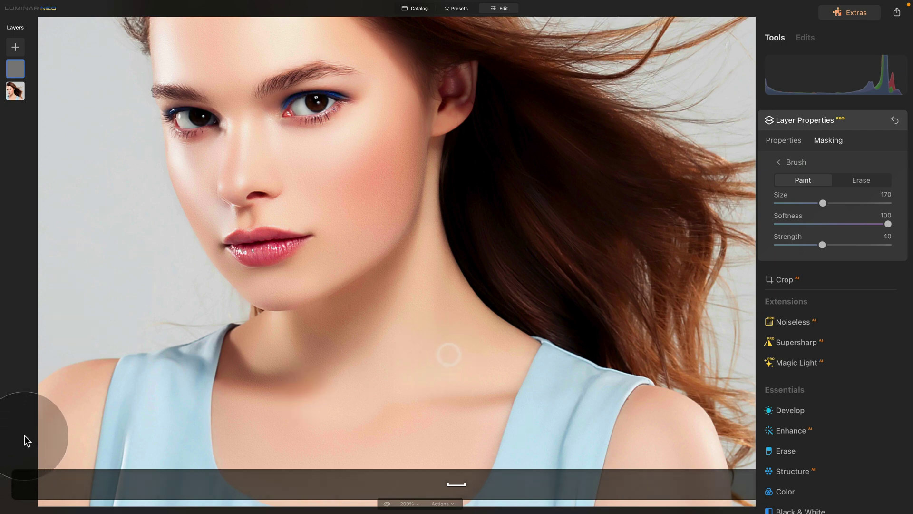
{"action": "key", "text": "bracketleft"}
{"action": "key", "text": "bracketleft"}
{"action": "key", "text": "bracketleft"}
{"action": "key", "text": "bracketleft"}
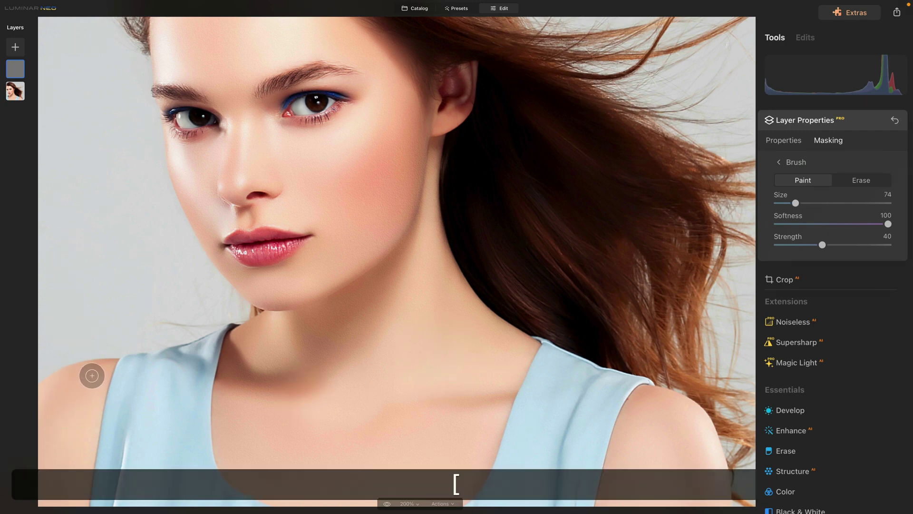
{"action": "key", "text": "bracketright"}
{"action": "mouse_move", "coordinate": [101, 372]}
{"action": "left_mouse_down"}
{"action": "mouse_move", "coordinate": [53, 390]}
{"action": "mouse_move", "coordinate": [41, 479]}
{"action": "mouse_move", "coordinate": [45, 489]}
{"action": "mouse_move", "coordinate": [51, 418]}
{"action": "mouse_move", "coordinate": [66, 449]}
{"action": "mouse_move", "coordinate": [72, 423]}
{"action": "mouse_move", "coordinate": [75, 501]}
{"action": "left_mouse_up"}
{"action": "mouse_move", "coordinate": [640, 464]}
{"action": "left_mouse_down"}
{"action": "mouse_move", "coordinate": [620, 502]}
{"action": "mouse_move", "coordinate": [635, 422]}
{"action": "mouse_move", "coordinate": [605, 506]}
{"action": "mouse_move", "coordinate": [633, 415]}
{"action": "mouse_move", "coordinate": [650, 399]}
{"action": "mouse_move", "coordinate": [696, 423]}
{"action": "mouse_move", "coordinate": [705, 440]}
{"action": "mouse_move", "coordinate": [713, 497]}
{"action": "mouse_move", "coordinate": [692, 444]}
{"action": "mouse_move", "coordinate": [678, 435]}
{"action": "mouse_move", "coordinate": [684, 492]}
{"action": "mouse_move", "coordinate": [661, 437]}
{"action": "mouse_move", "coordinate": [655, 496]}
{"action": "mouse_move", "coordinate": [666, 484]}
{"action": "mouse_move", "coordinate": [679, 500]}
{"action": "left_mouse_up"}
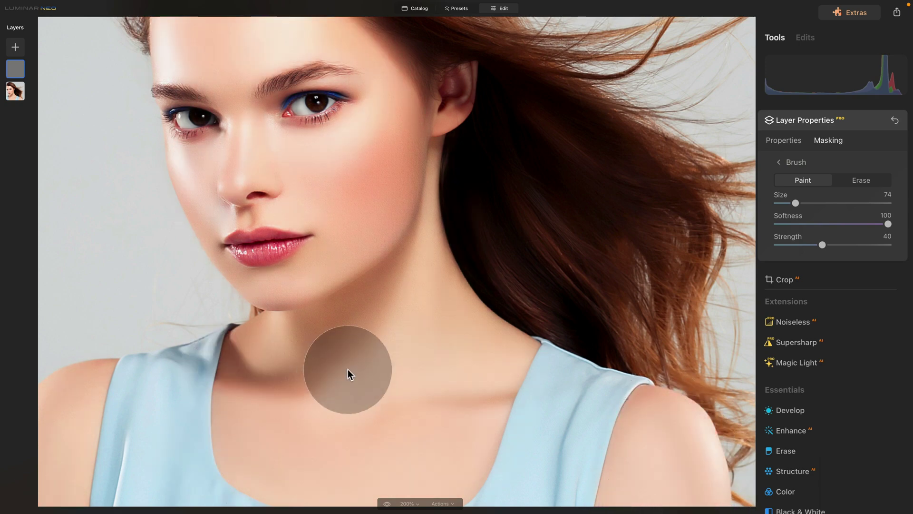
{"action": "key", "text": "bracketright"}
{"action": "key", "text": "bracketright"}
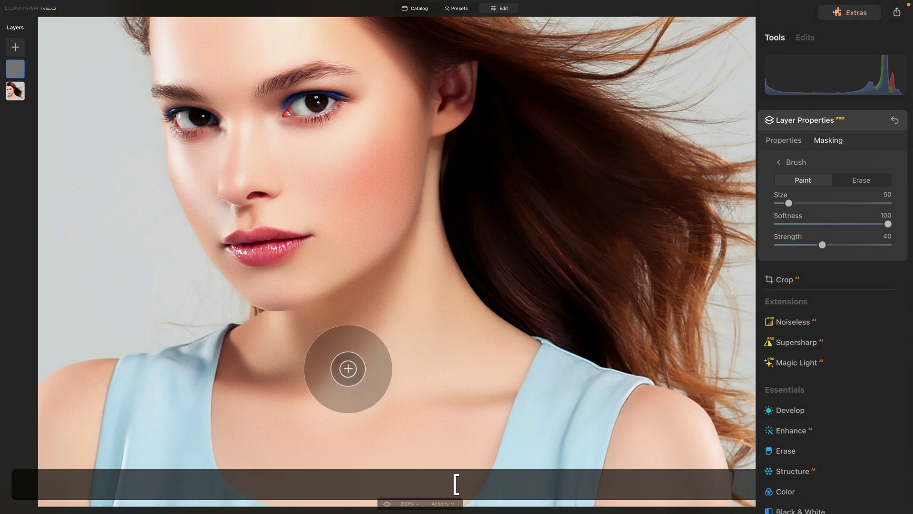
{"action": "mouse_move", "coordinate": [348, 368]}
{"action": "left_mouse_down"}
{"action": "mouse_move", "coordinate": [309, 330]}
{"action": "mouse_move", "coordinate": [246, 351]}
{"action": "mouse_move", "coordinate": [256, 376]}
{"action": "mouse_move", "coordinate": [328, 370]}
{"action": "mouse_move", "coordinate": [355, 339]}
{"action": "left_mouse_up"}
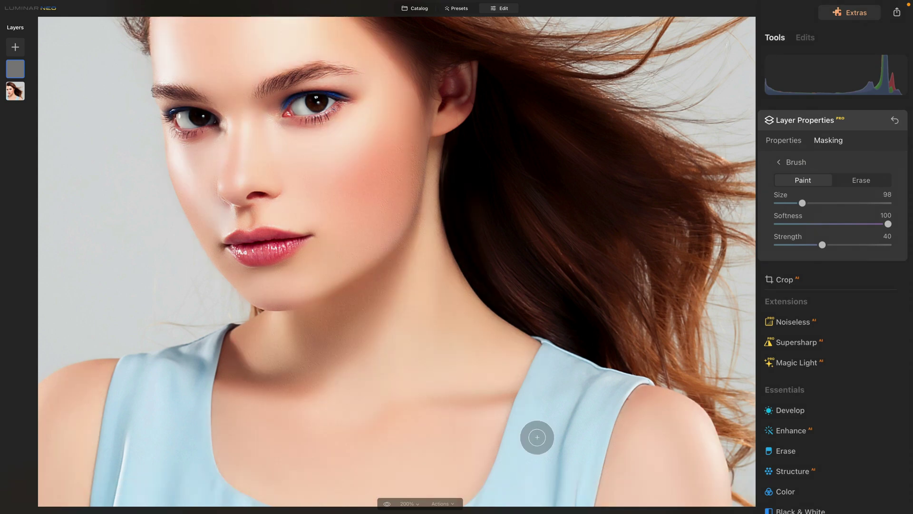
Step: Zoom out to 138% and compare the textured portrait against the original photo
{"action": "key", "text": "space"}
{"action": "scroll", "coordinate": [422, 297], "scroll_direction": "down", "scroll_amount": 3}
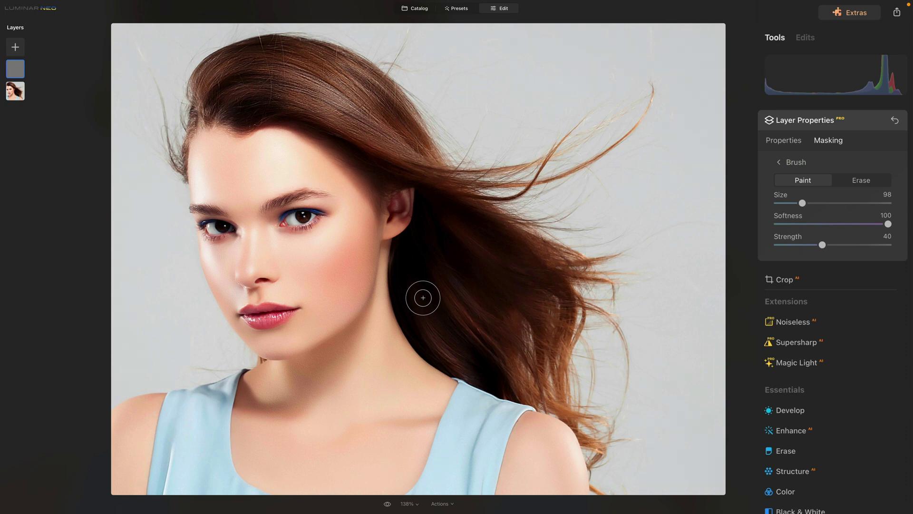
{"action": "left_click", "coordinate": [387, 504]}
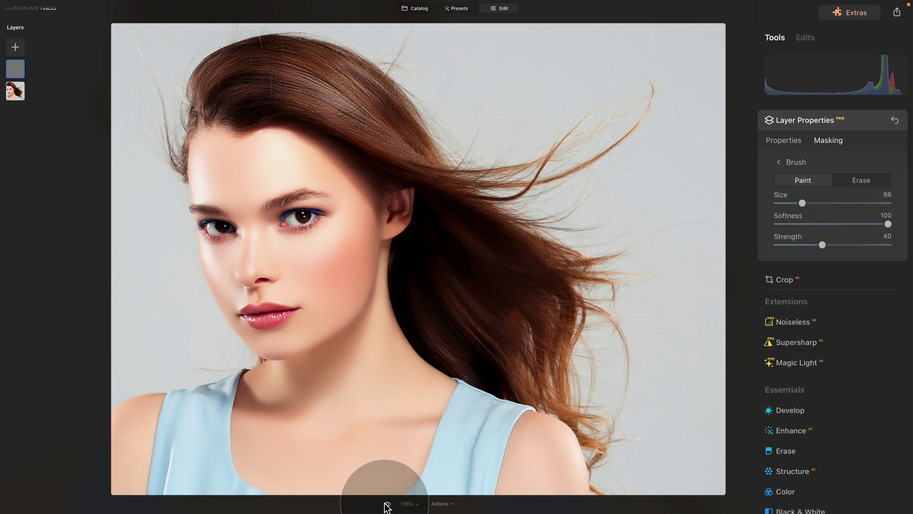
Step: Lower the texture layer's opacity to about 70 for comparison, then restore it to 100
{"action": "left_click", "coordinate": [793, 139]}
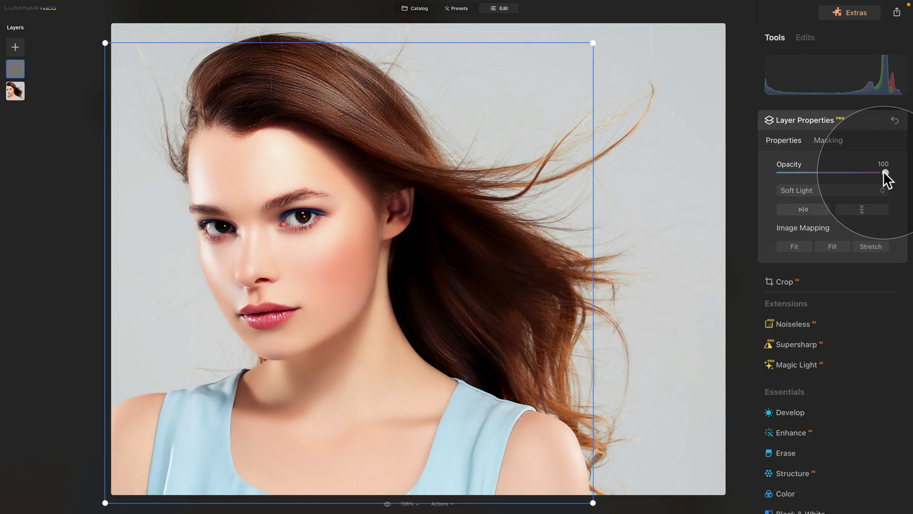
{"action": "left_click_drag", "start_coordinate": [884, 174], "coordinate": [833, 174]}
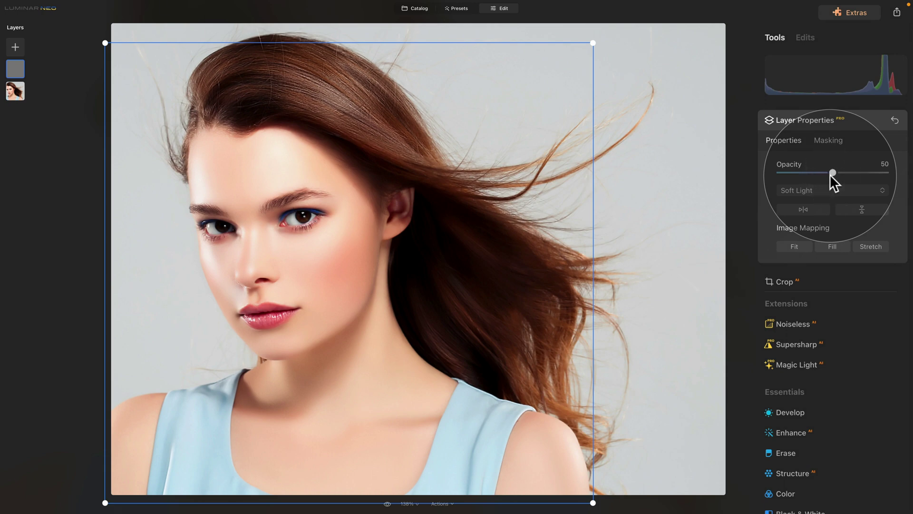
{"action": "left_click_drag", "start_coordinate": [832, 174], "coordinate": [892, 178]}
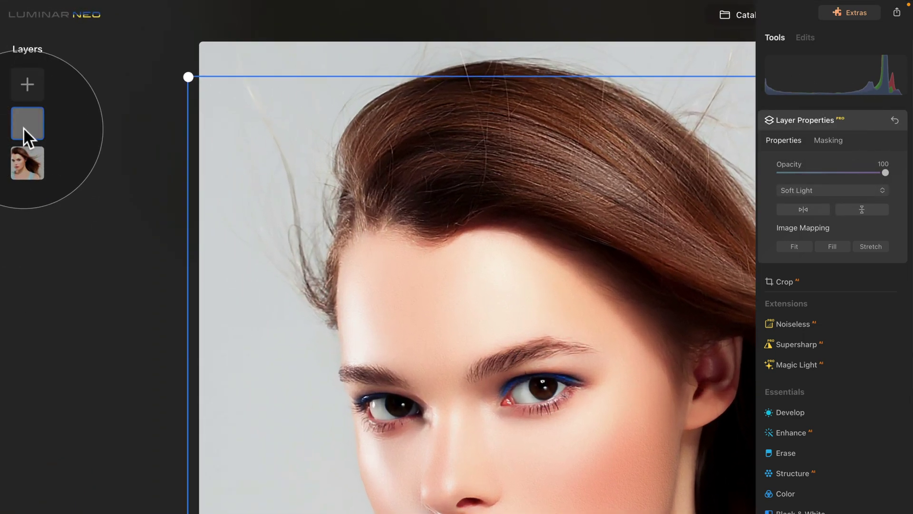
Step: Duplicate the Soft Light texture layer, then hide and re-show the new copy to compare
{"action": "right_click", "coordinate": [18, 91]}
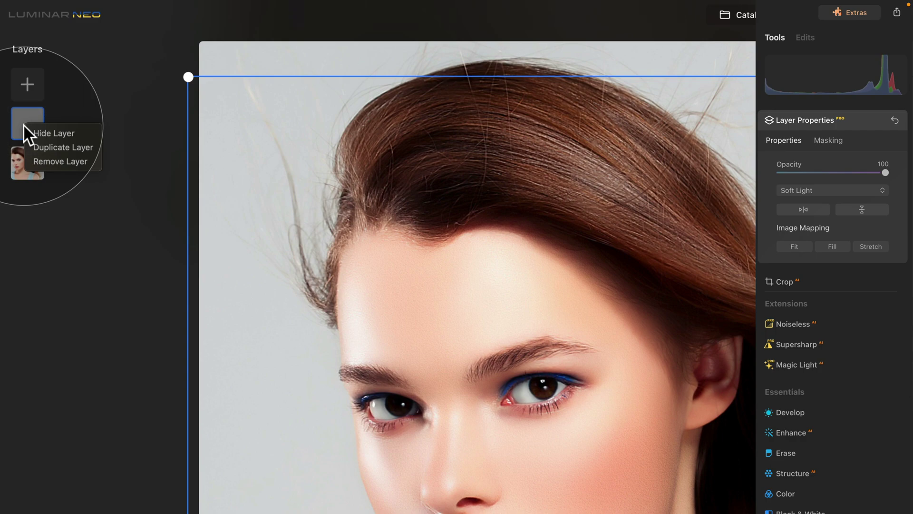
{"action": "left_click", "coordinate": [71, 141]}
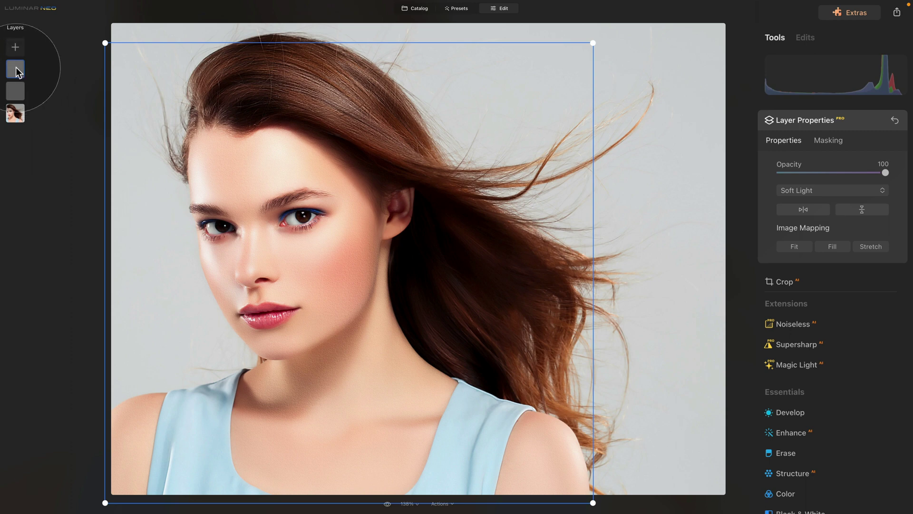
{"action": "right_click", "coordinate": [16, 67]}
{"action": "left_click", "coordinate": [23, 72]}
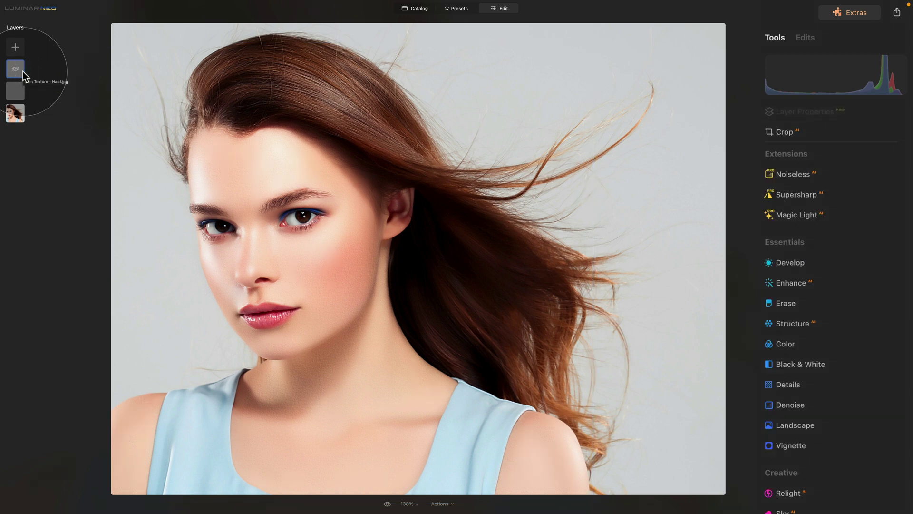
{"action": "right_click", "coordinate": [23, 71]}
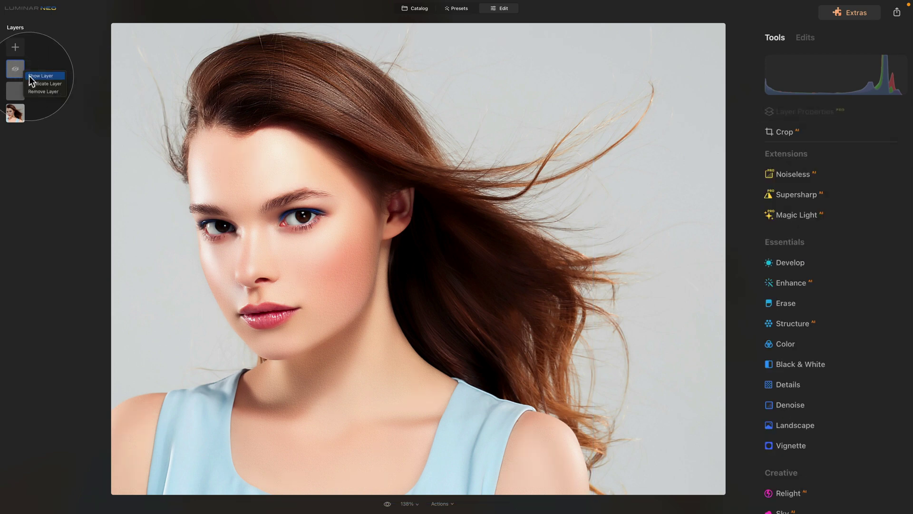
{"action": "left_click", "coordinate": [29, 75]}
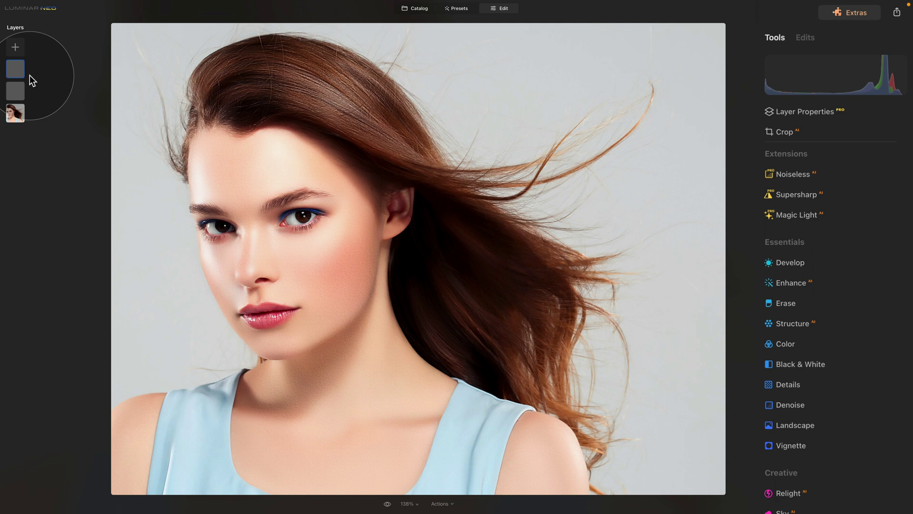
Step: Set the duplicated top texture layer's opacity to 18 in its layer properties
{"action": "left_click", "coordinate": [813, 113]}
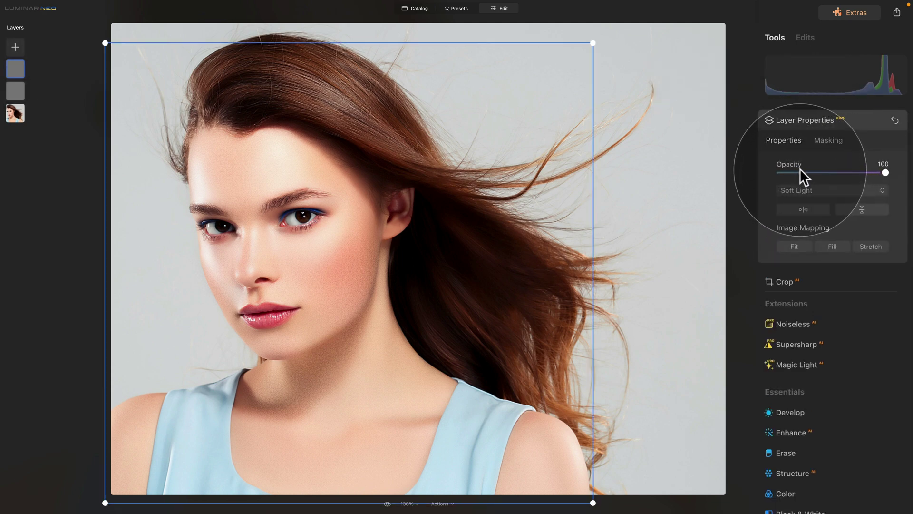
{"action": "left_click_drag", "start_coordinate": [884, 173], "coordinate": [791, 172]}
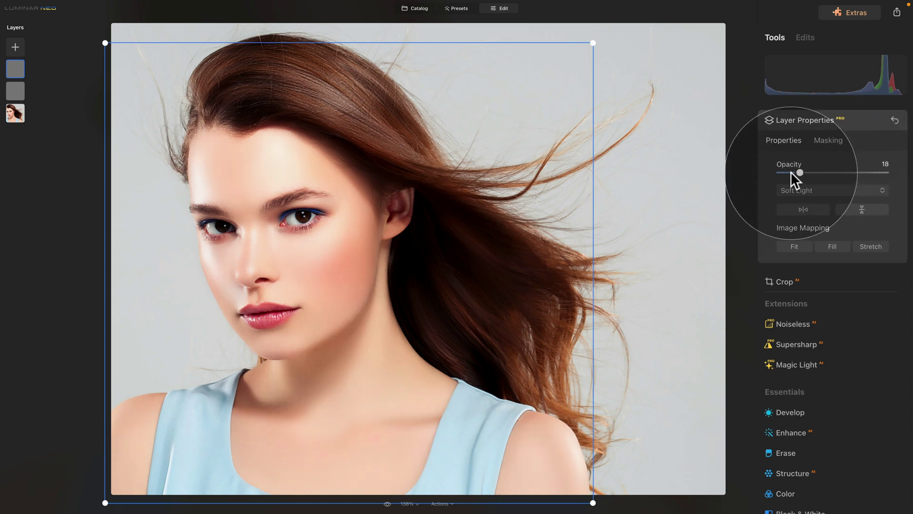